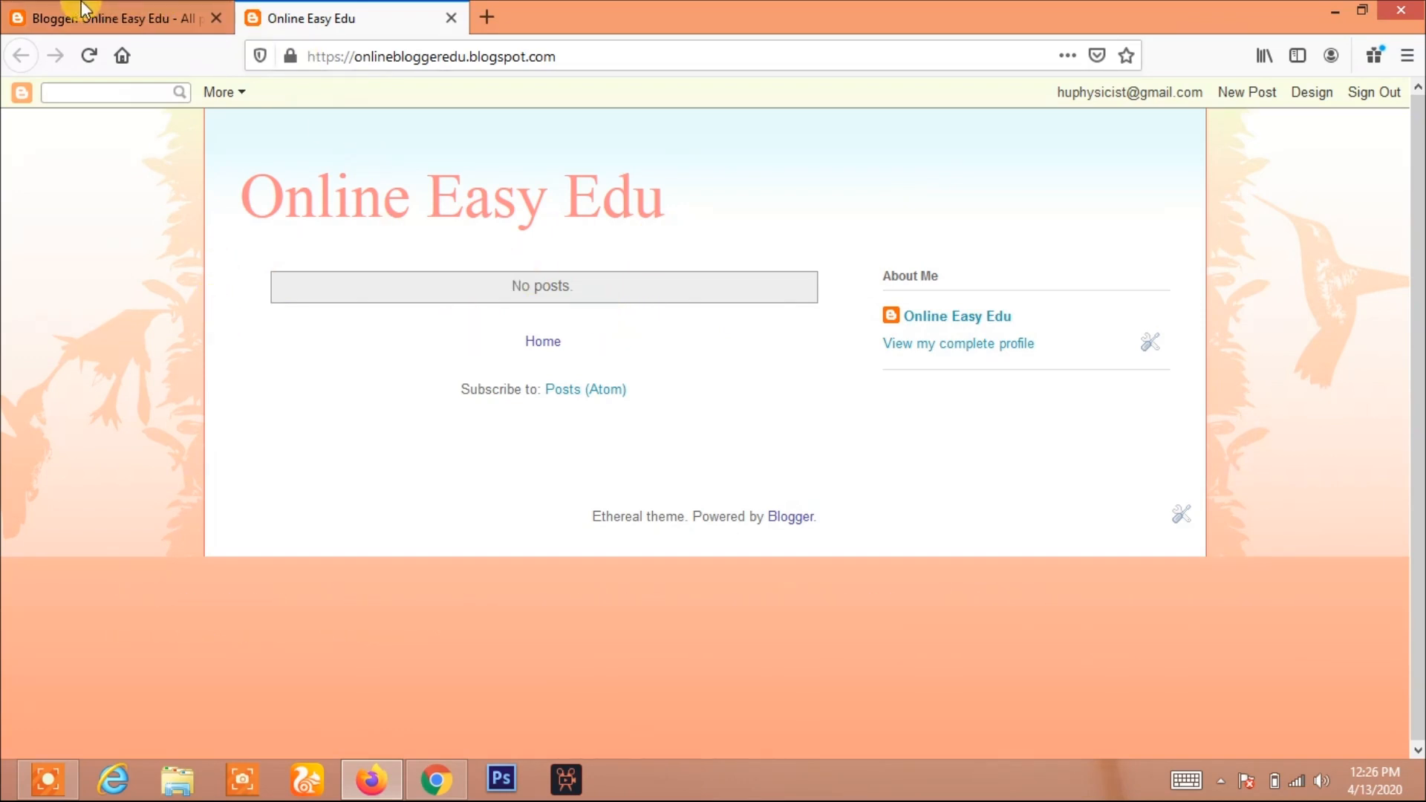
Open the blog's dashboard and view the overview stats
left_click(123, 15)
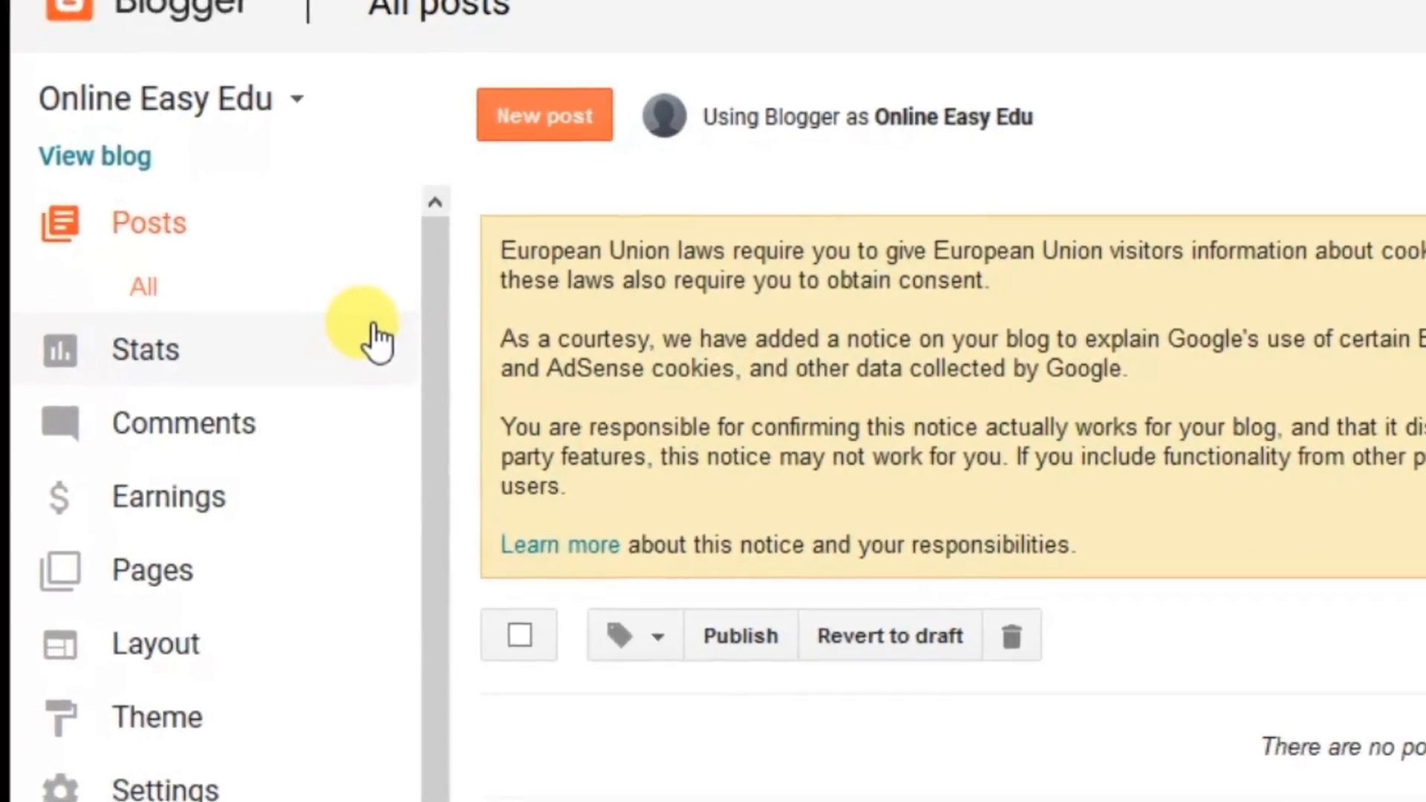
left_click(97, 360)
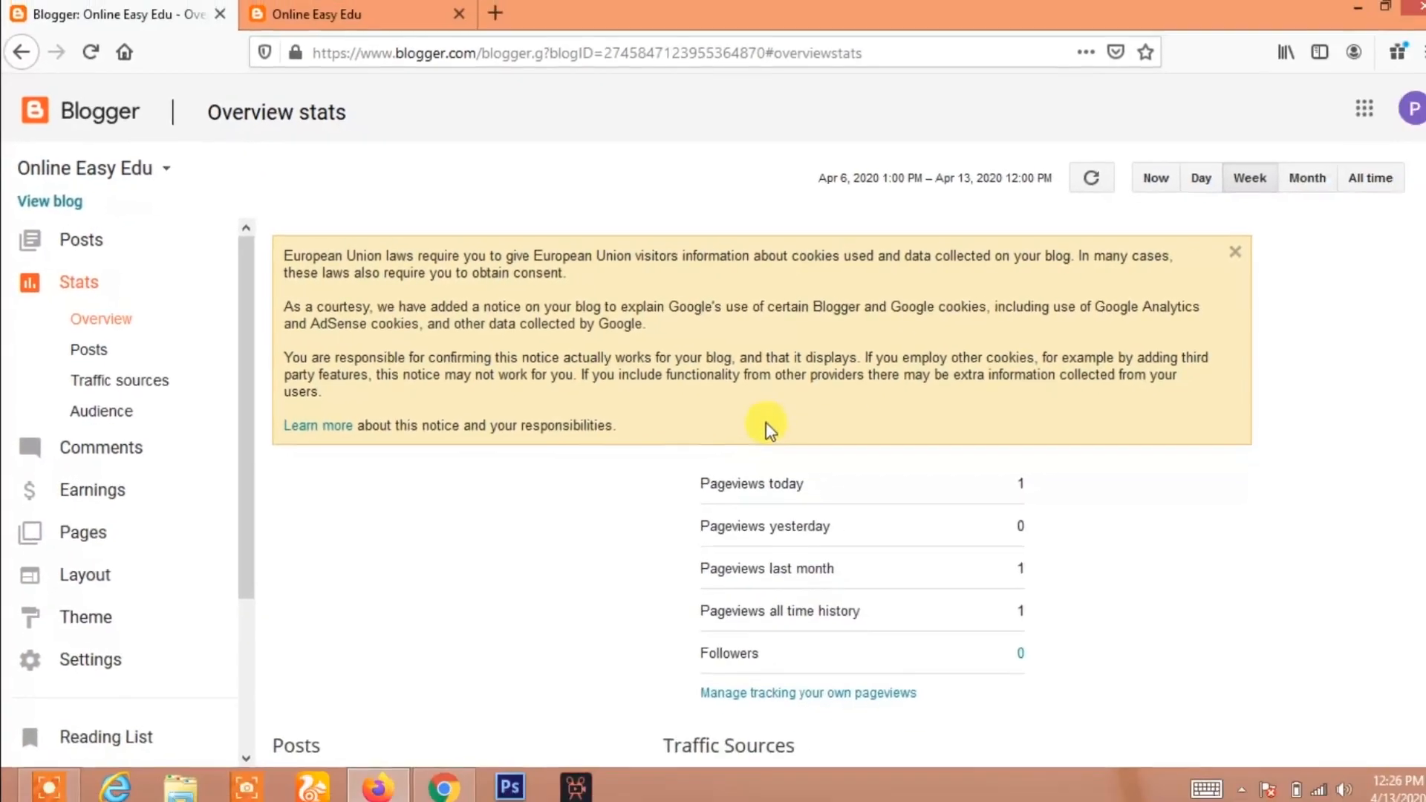
scroll(947, 469, "down", 5)
scroll(837, 446, "up", 5)
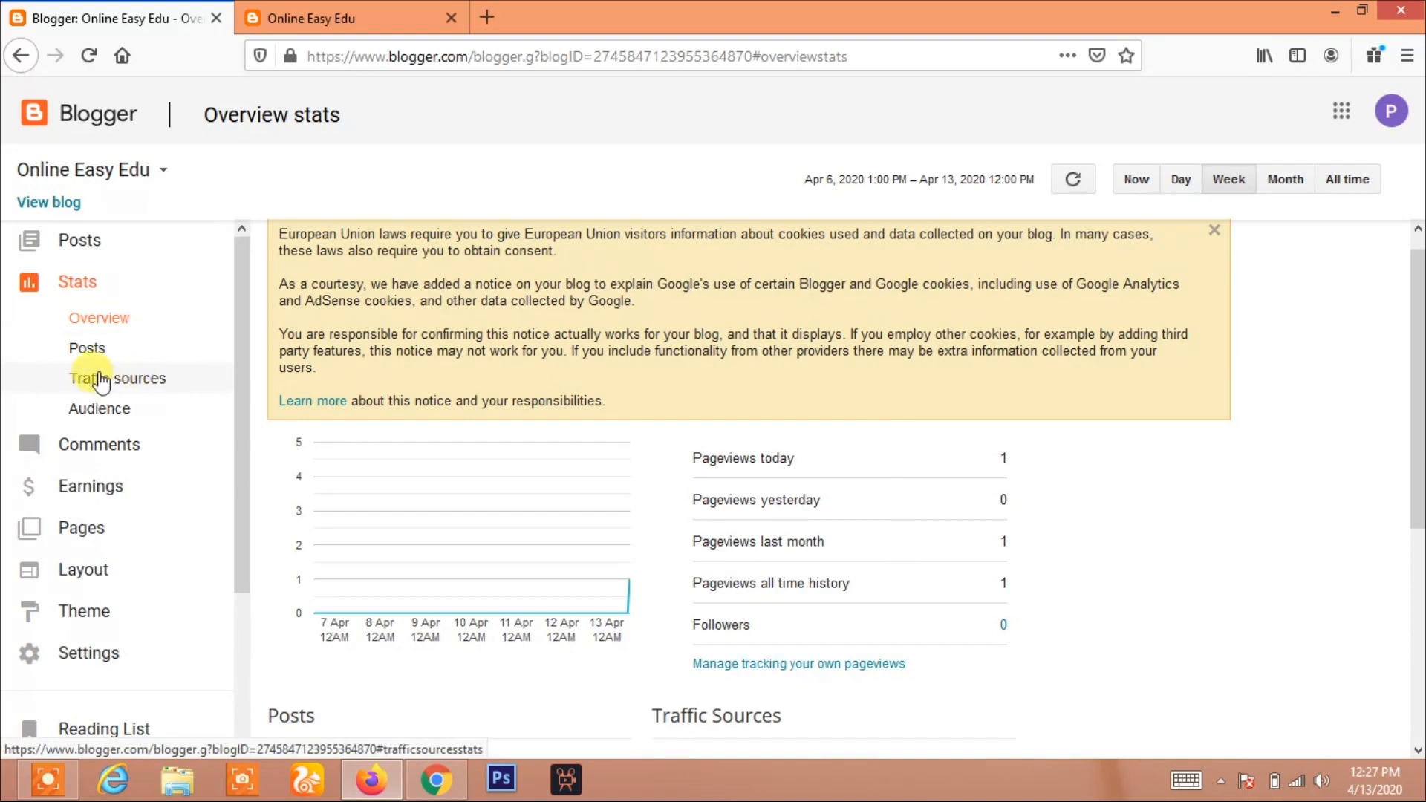
scroll(93, 349, "down", 3)
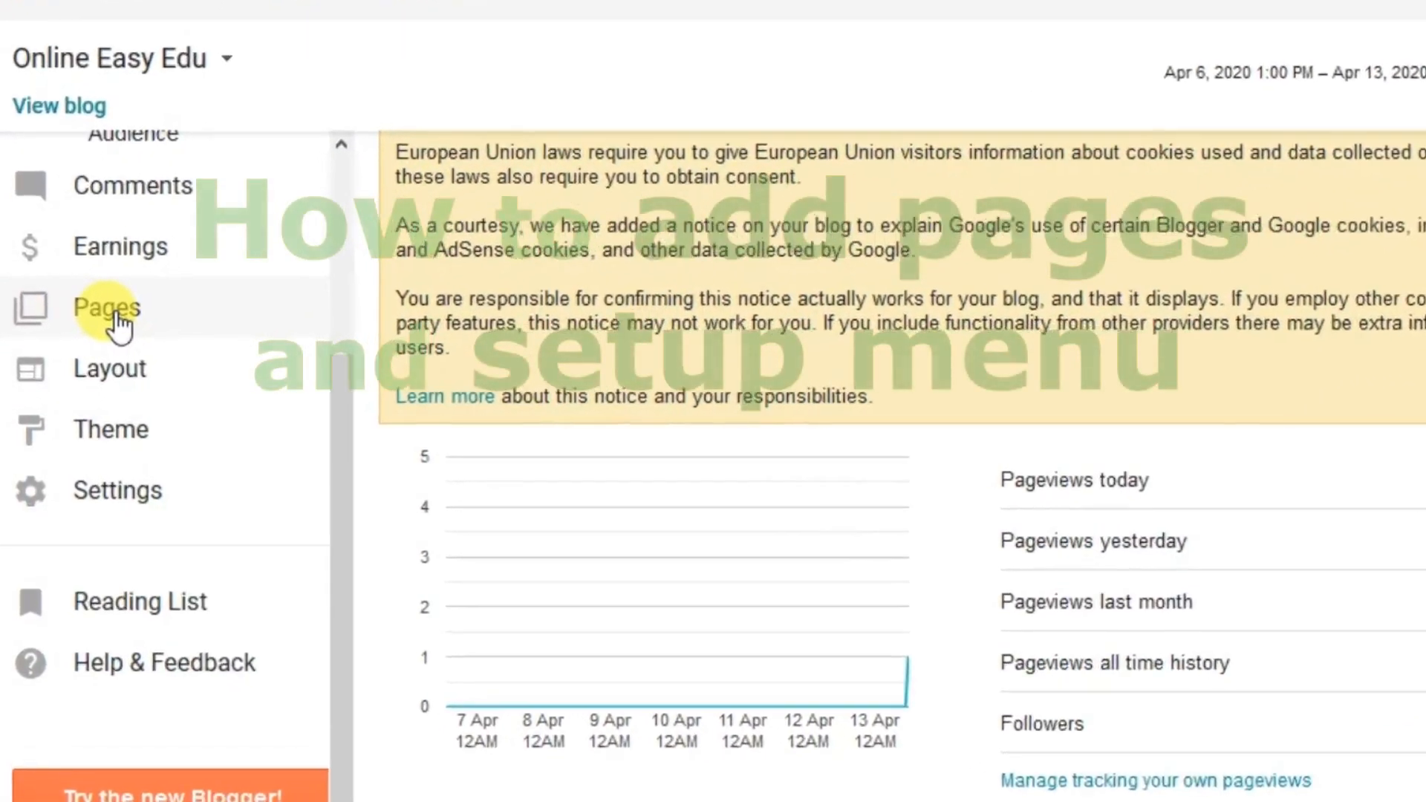
Create a new page titled Blogger Posts with the body text welcome and publish it
left_click(72, 350)
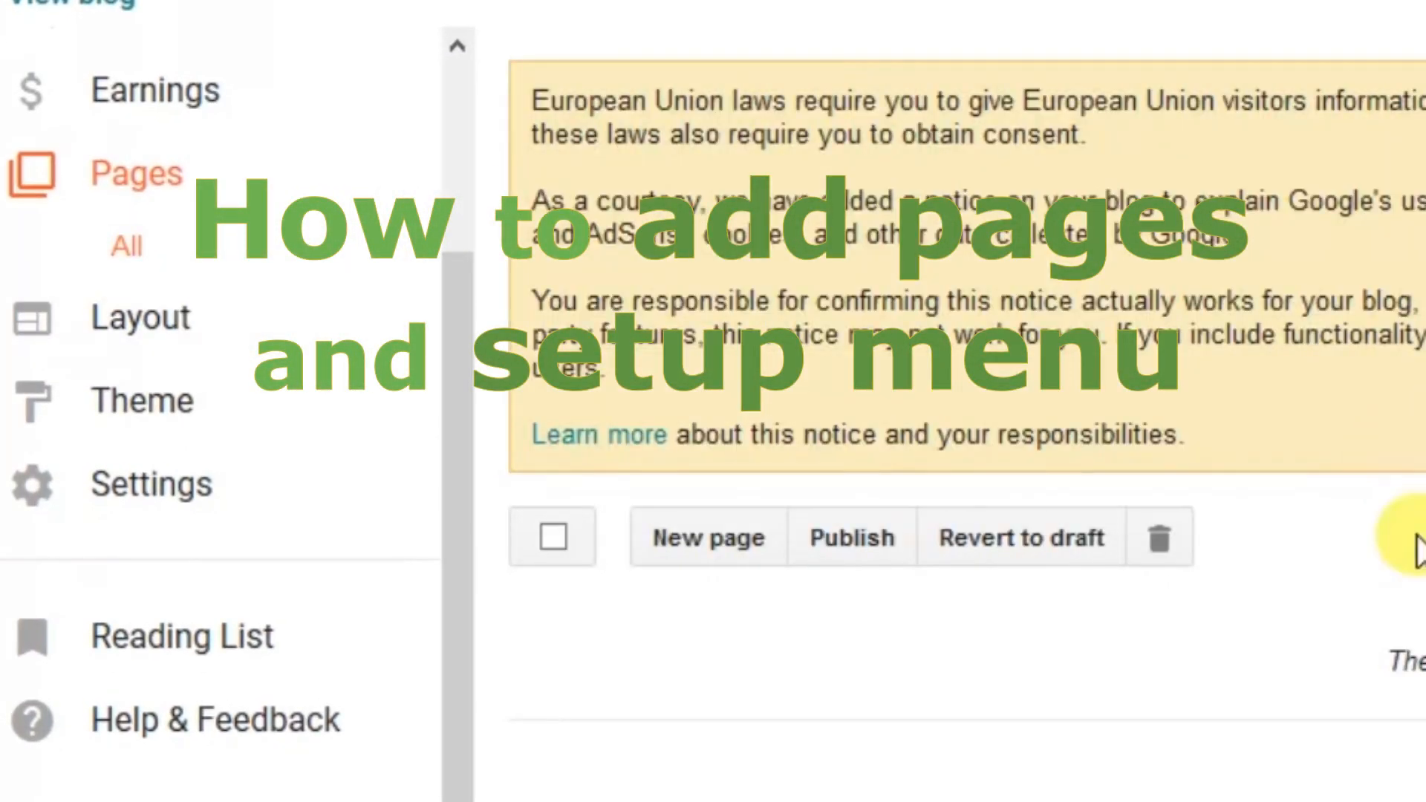
left_click(693, 530)
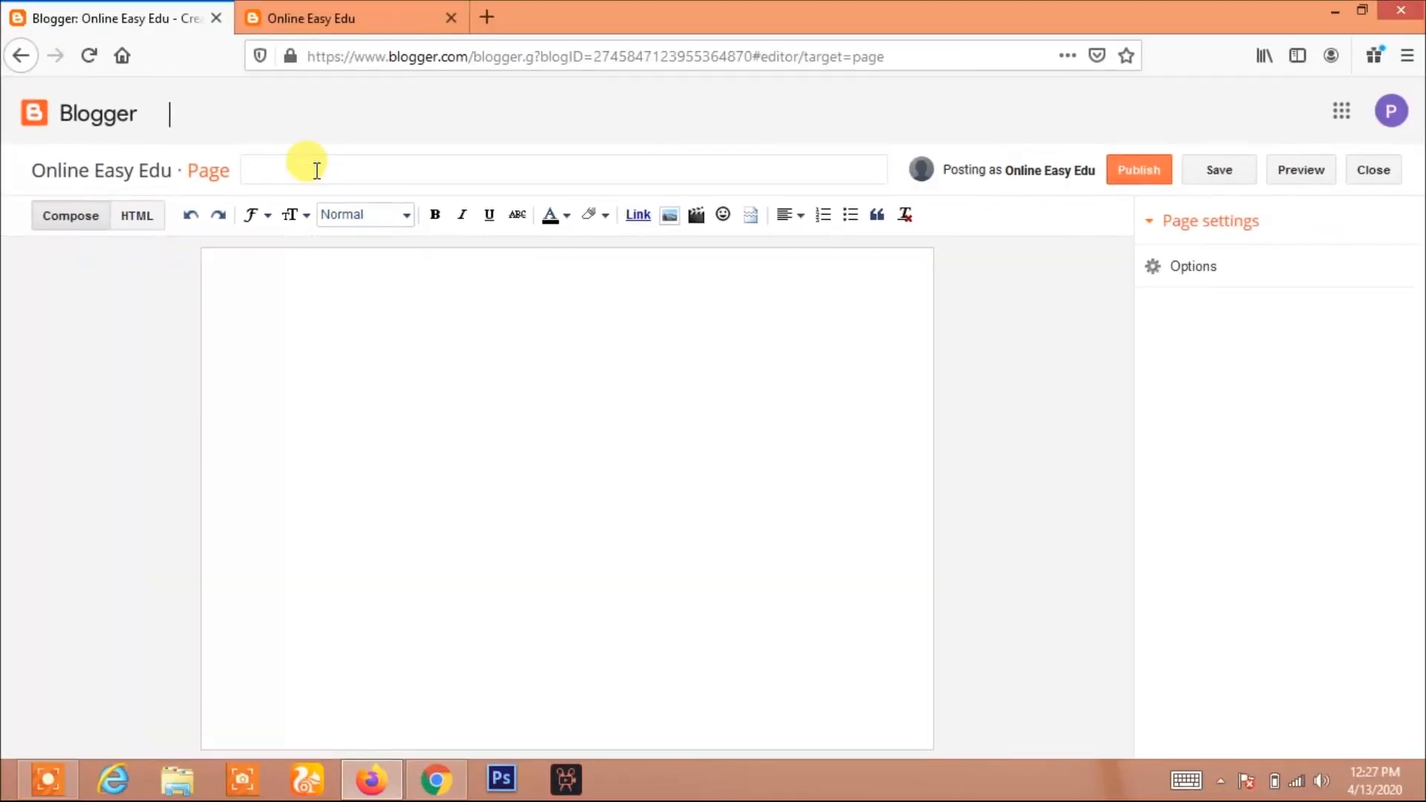
left_click(316, 170)
type("Blogger Posts")
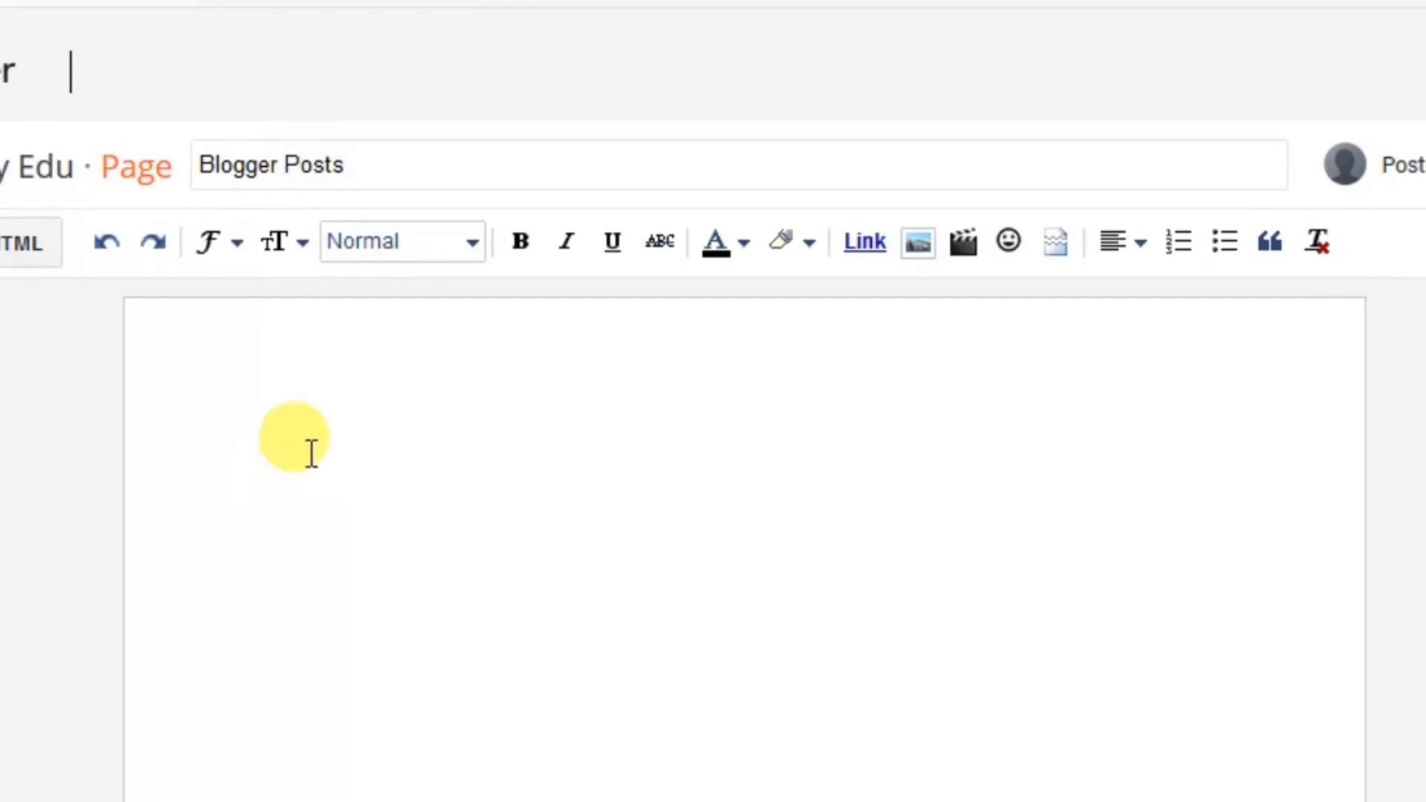
left_click(275, 404)
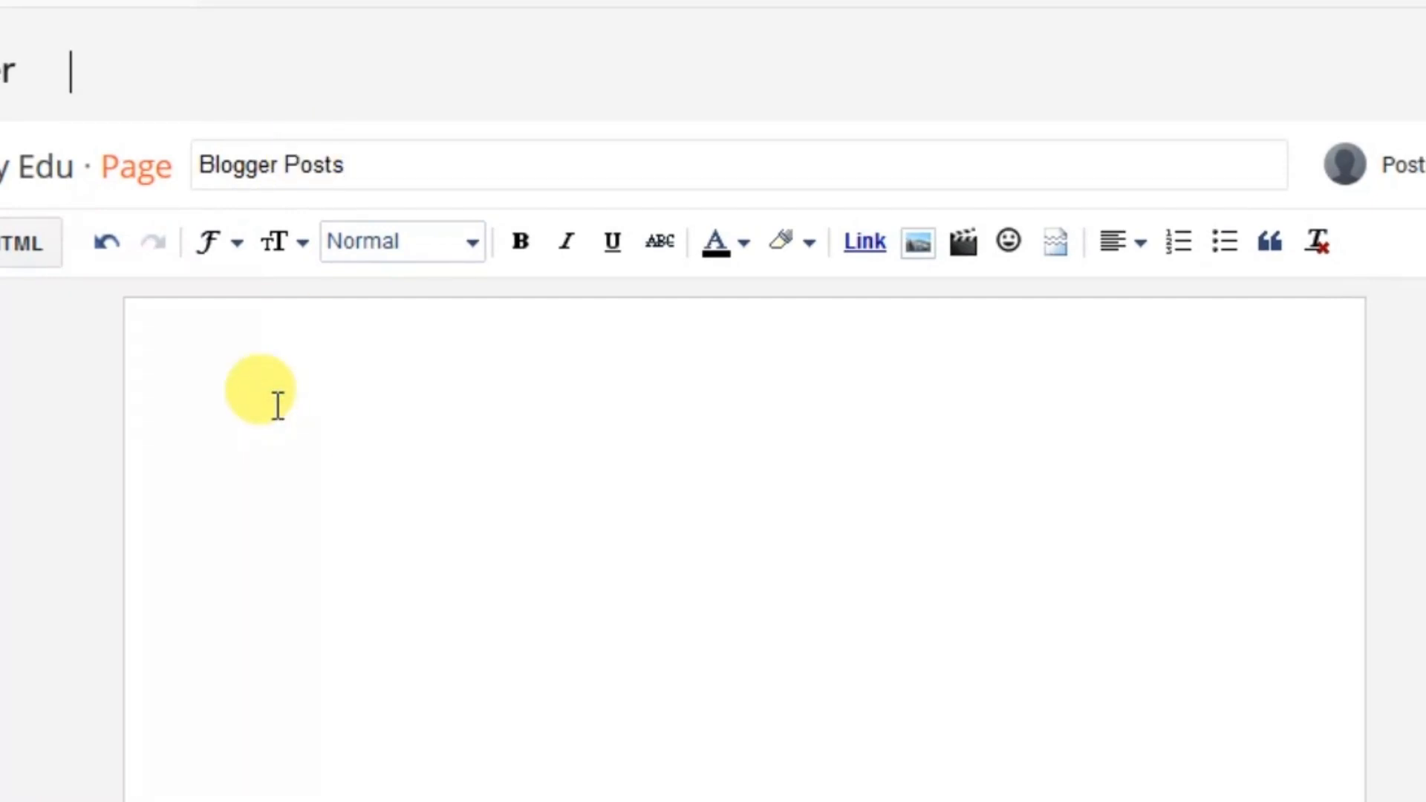
type("welcome")
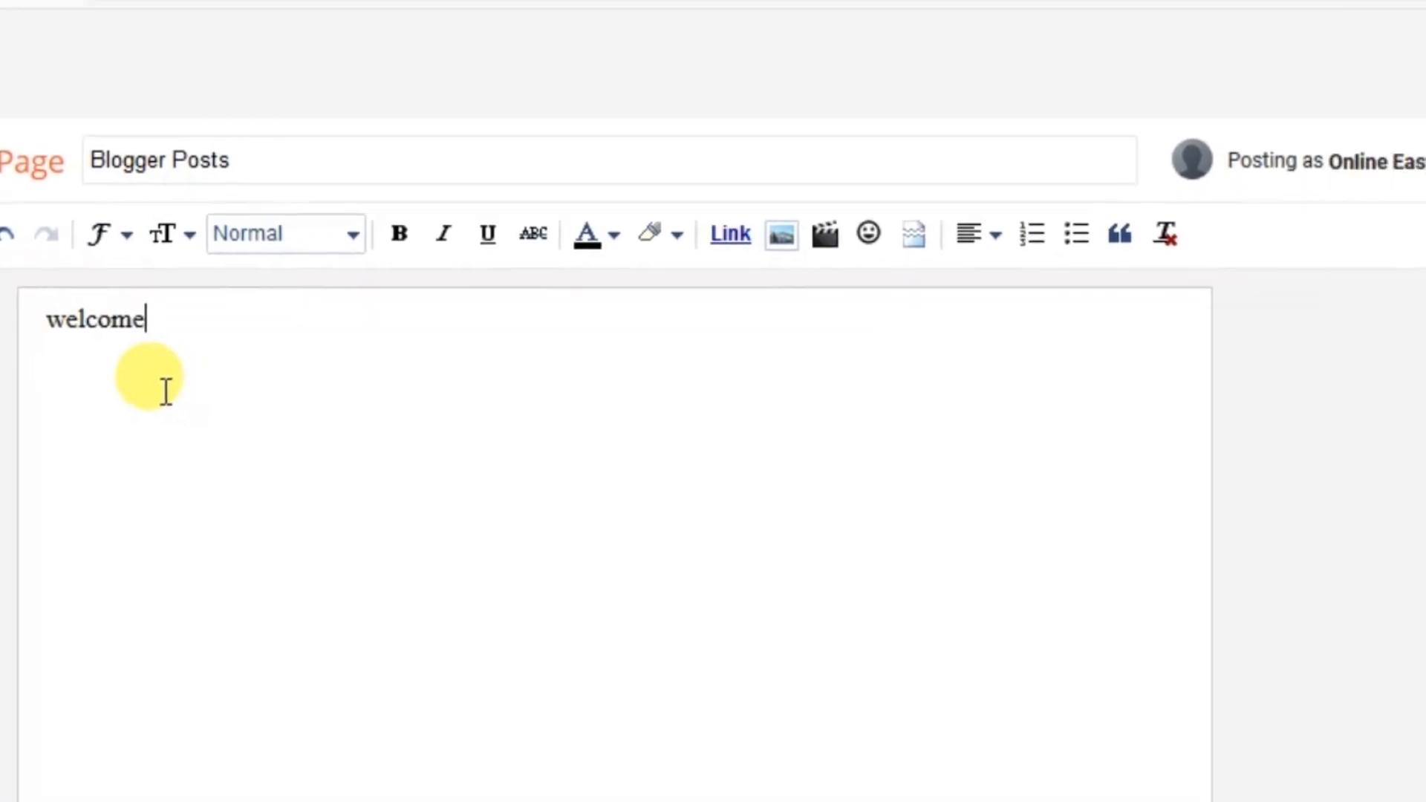
left_click(1275, 169)
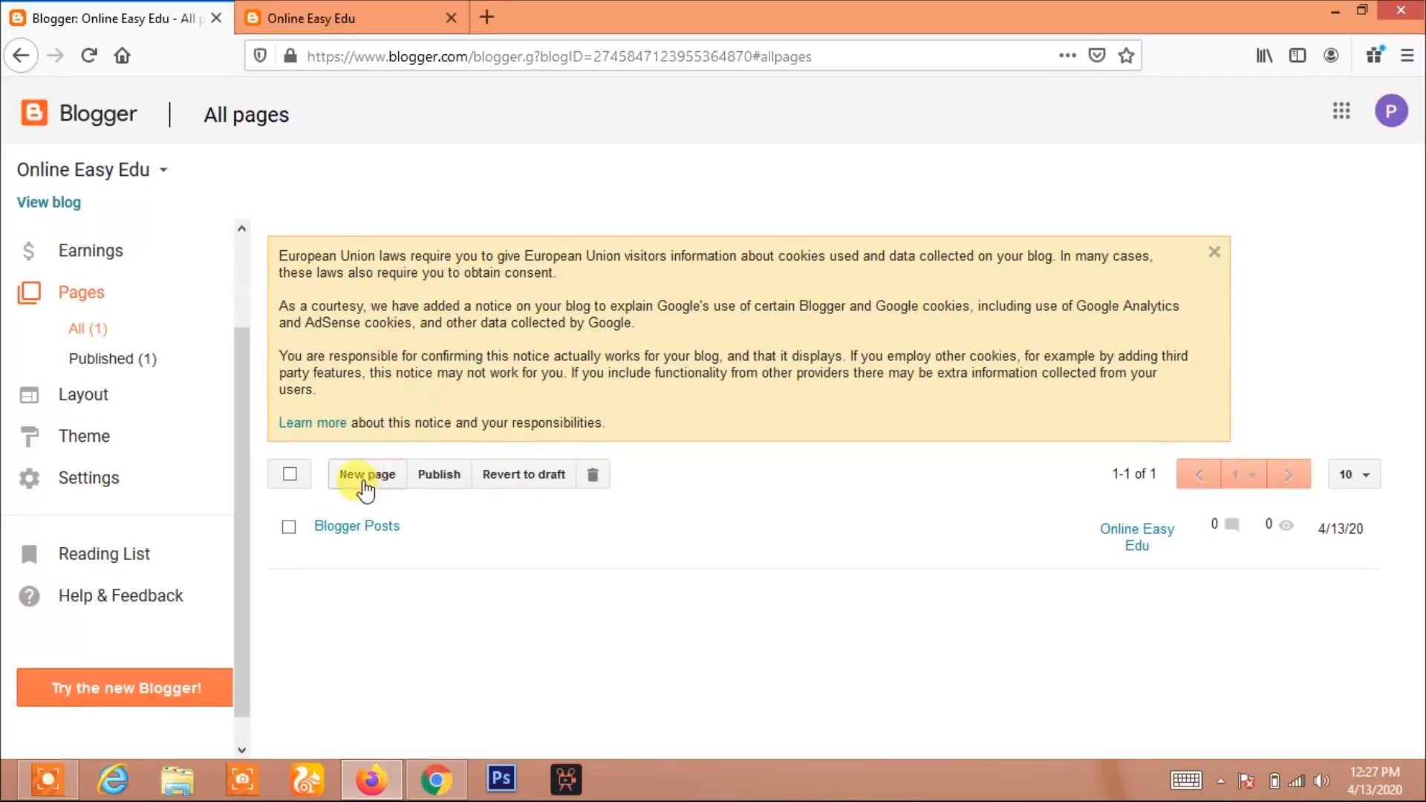
Create and publish a second page titled edu with a short body text beginning 'coming s'
left_click(365, 482)
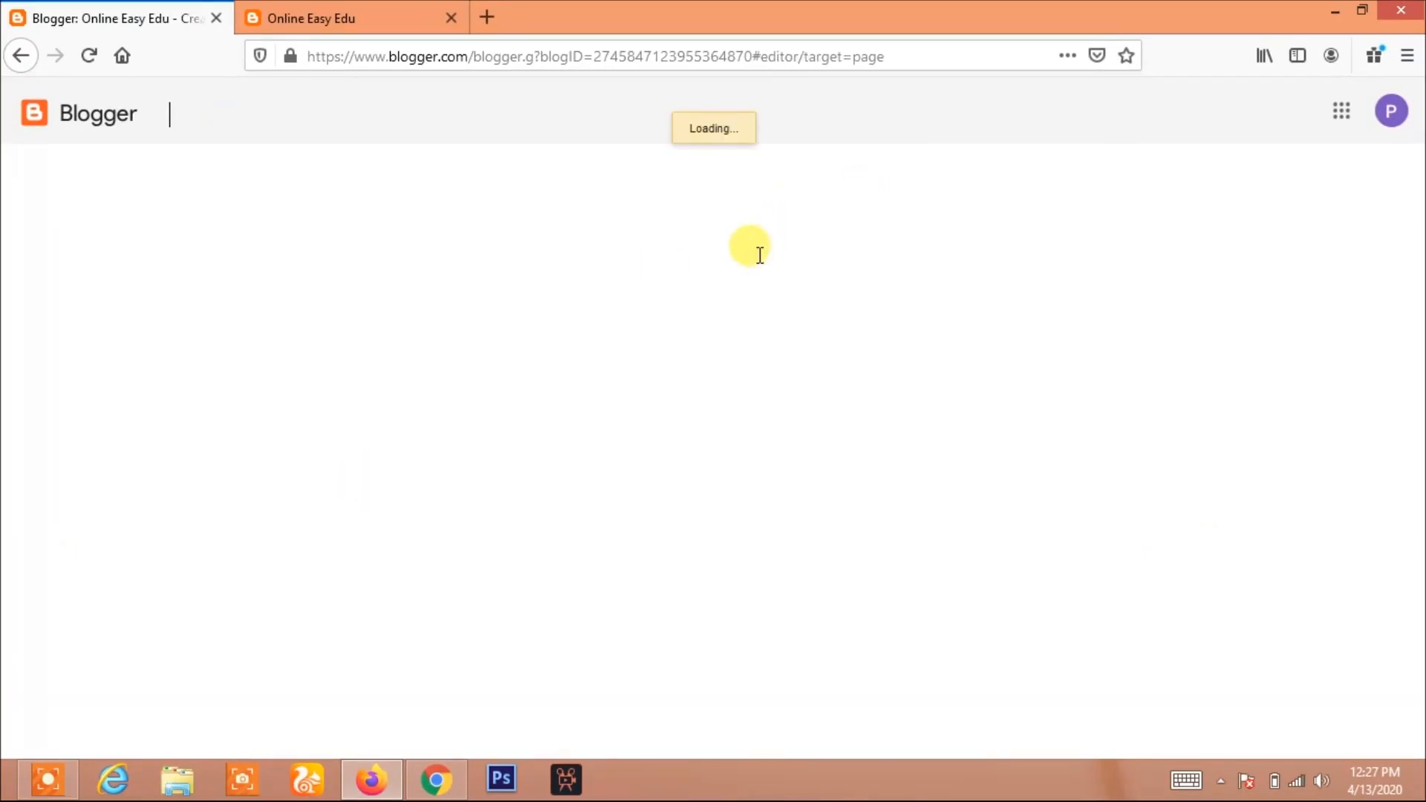
left_click(319, 176)
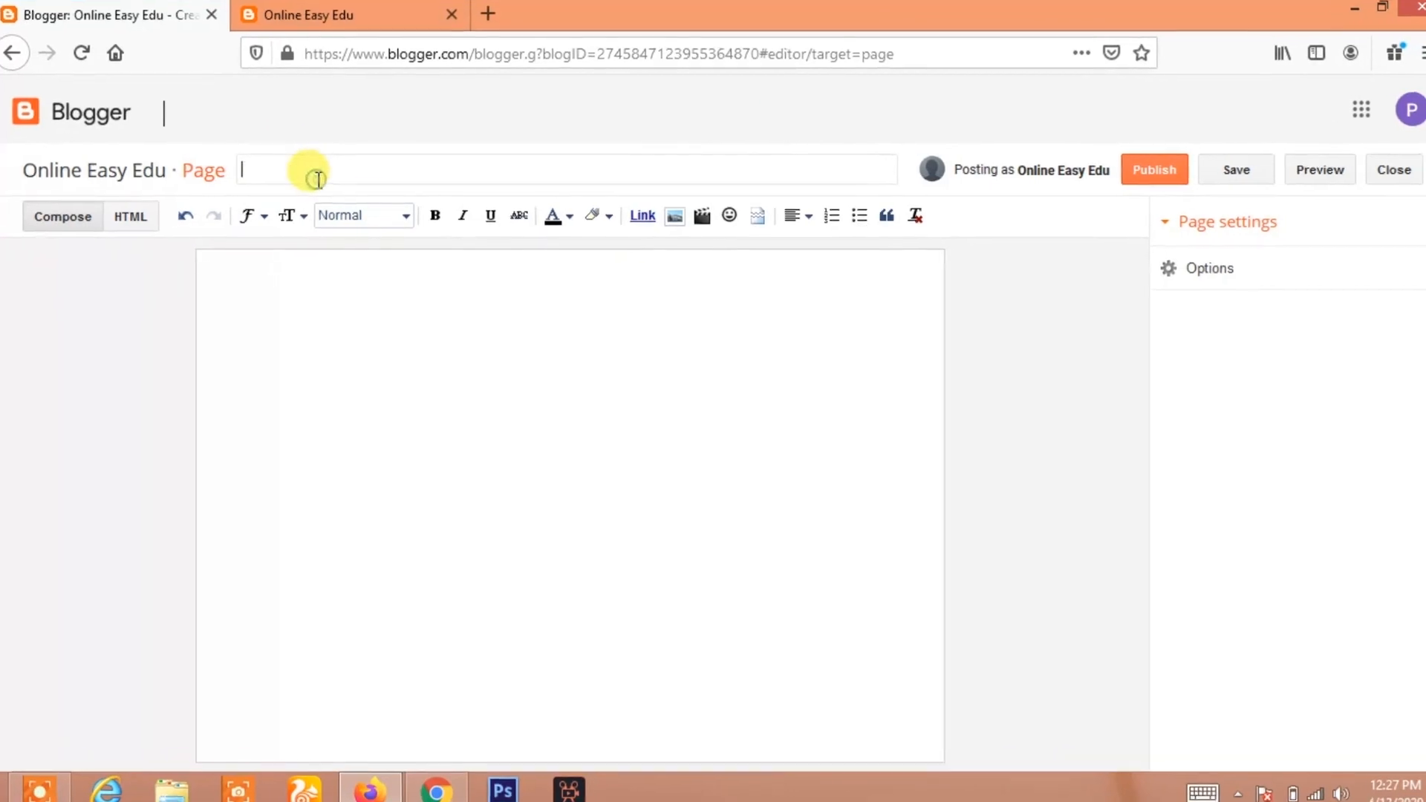
type("edu")
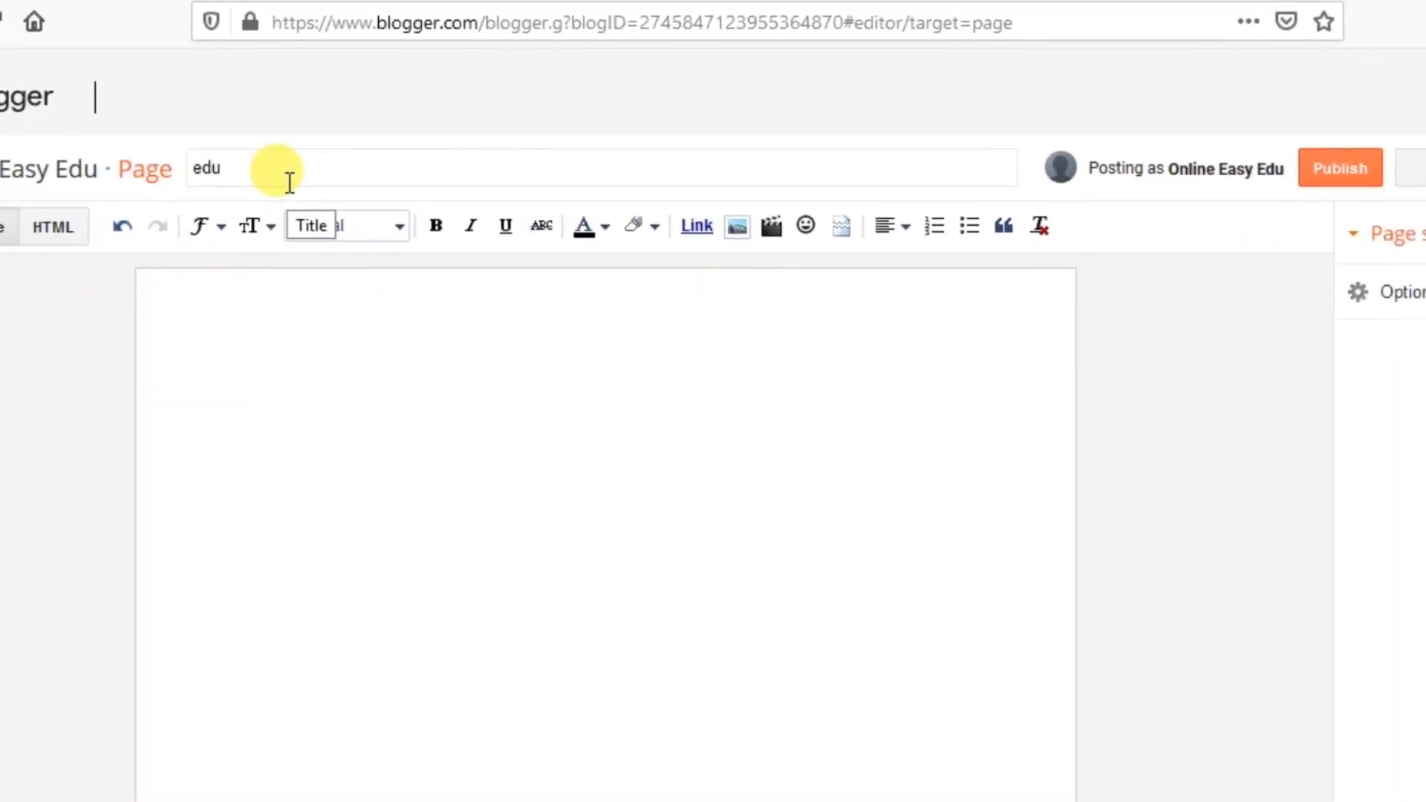
left_click(363, 346)
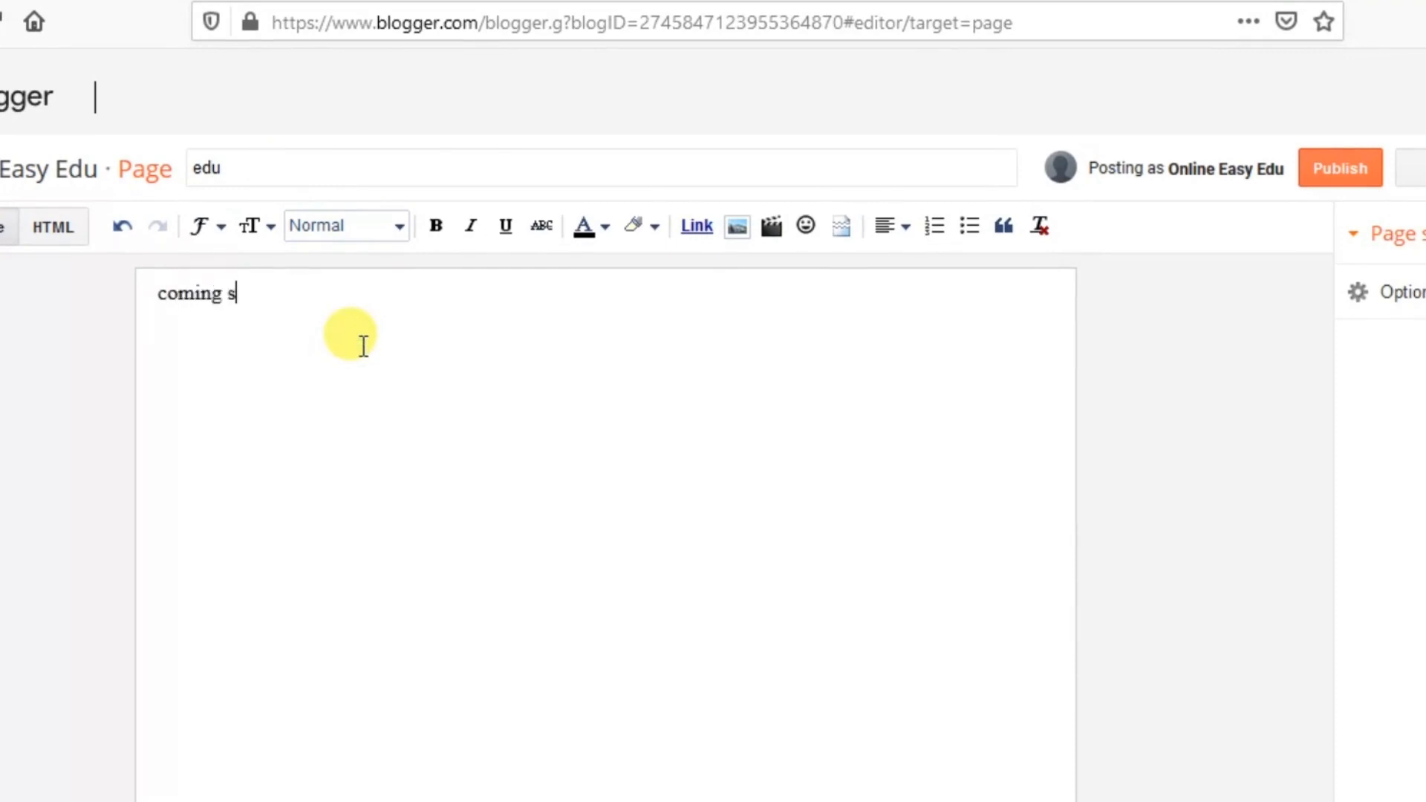
left_click(1331, 179)
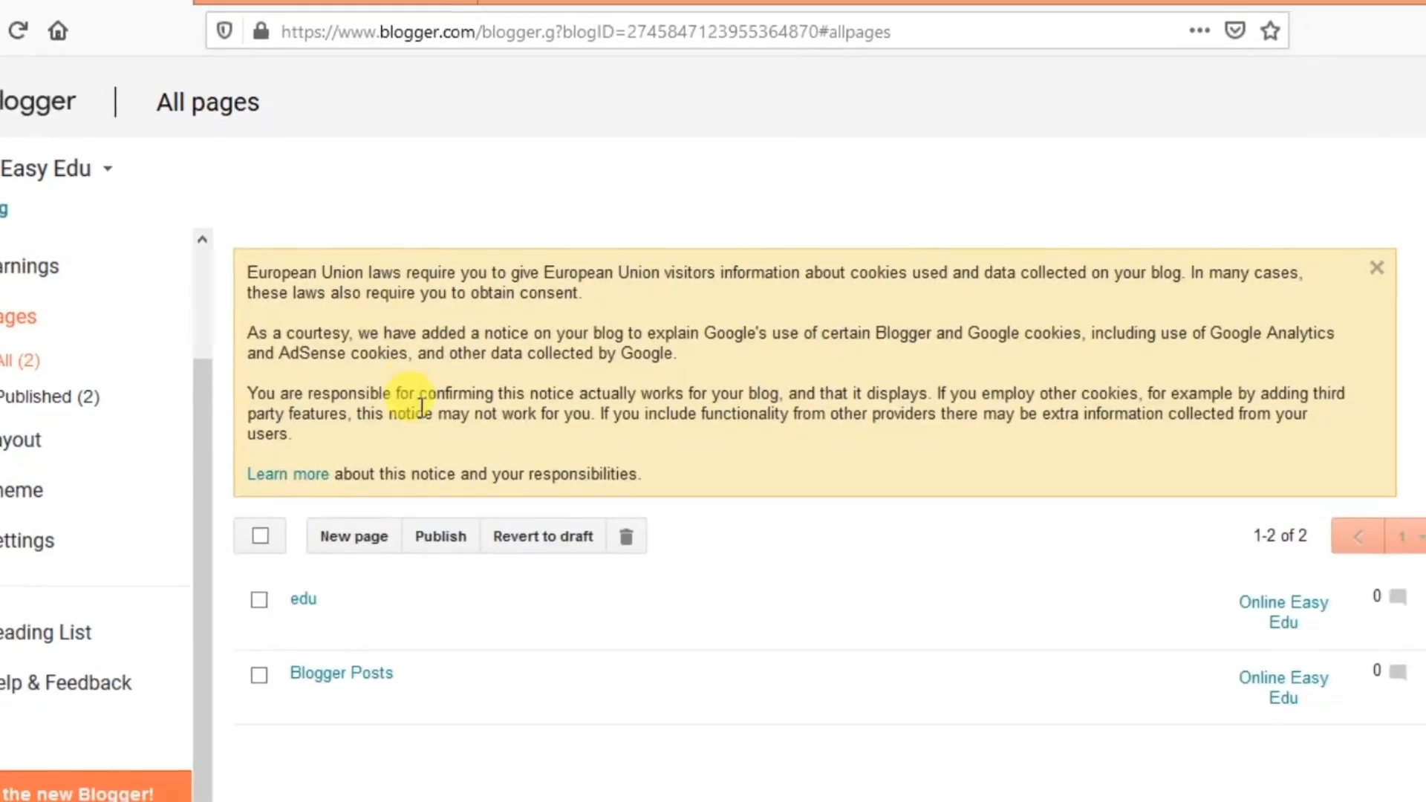
Check the live blog, then open the Layout section and examine its gadget areas
left_click(365, 644)
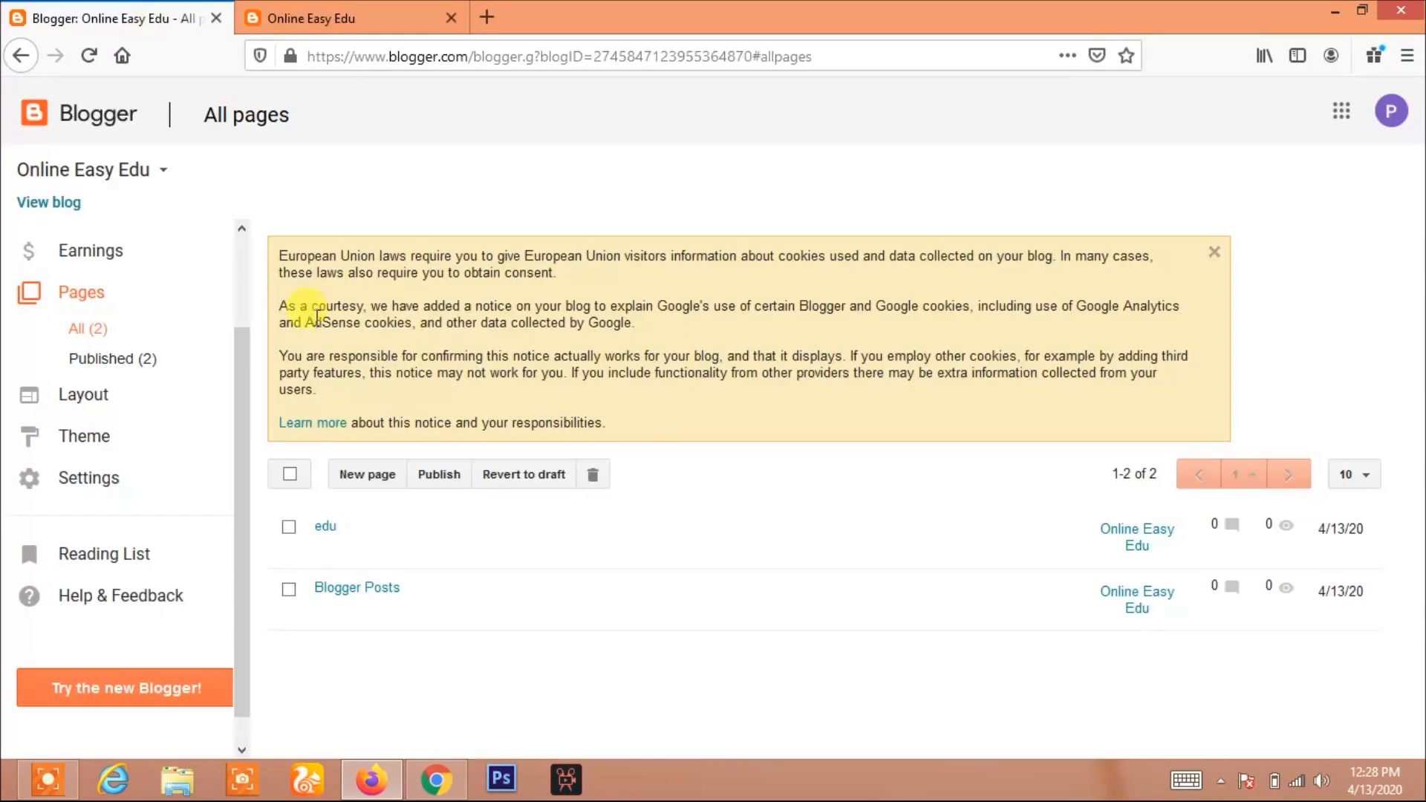
left_click(119, 18)
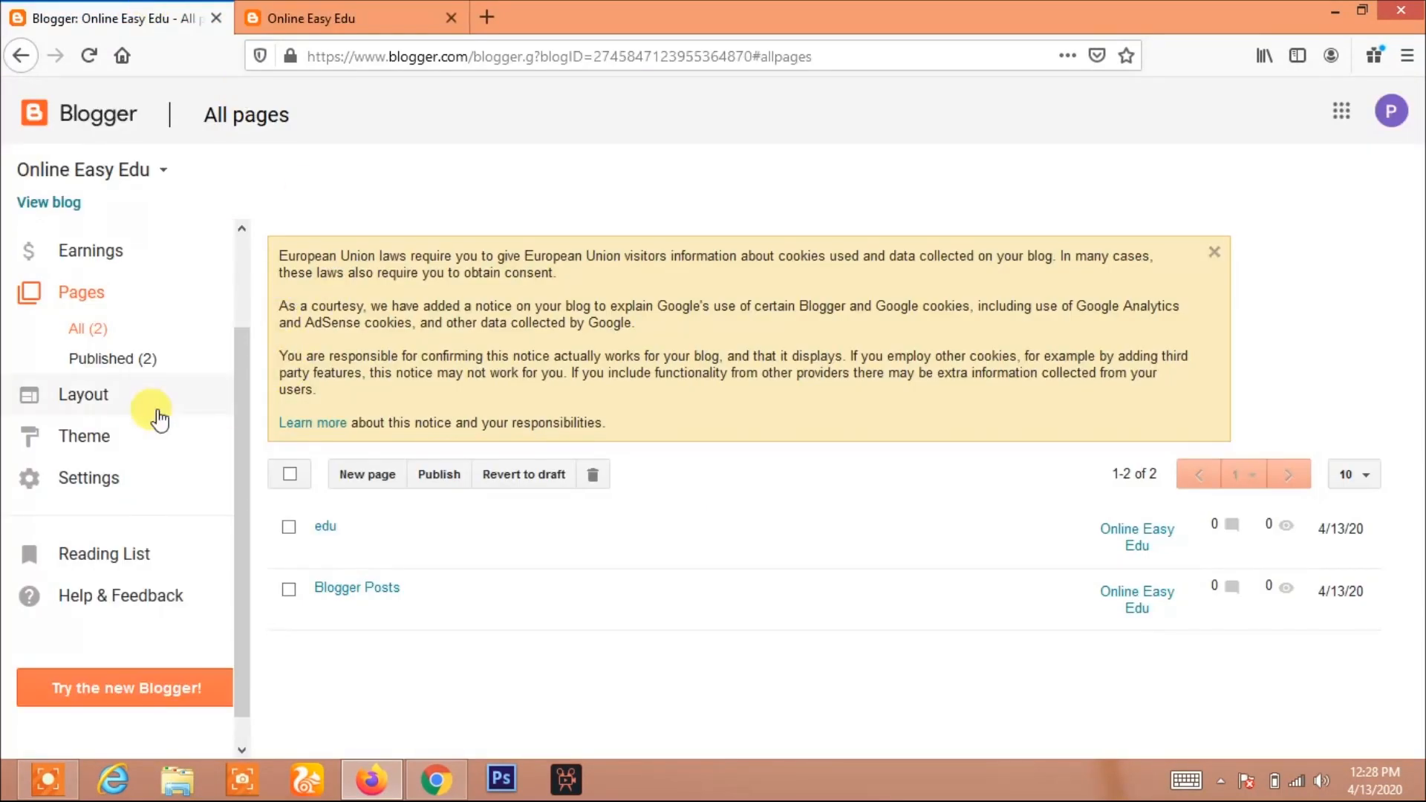
left_click(122, 403)
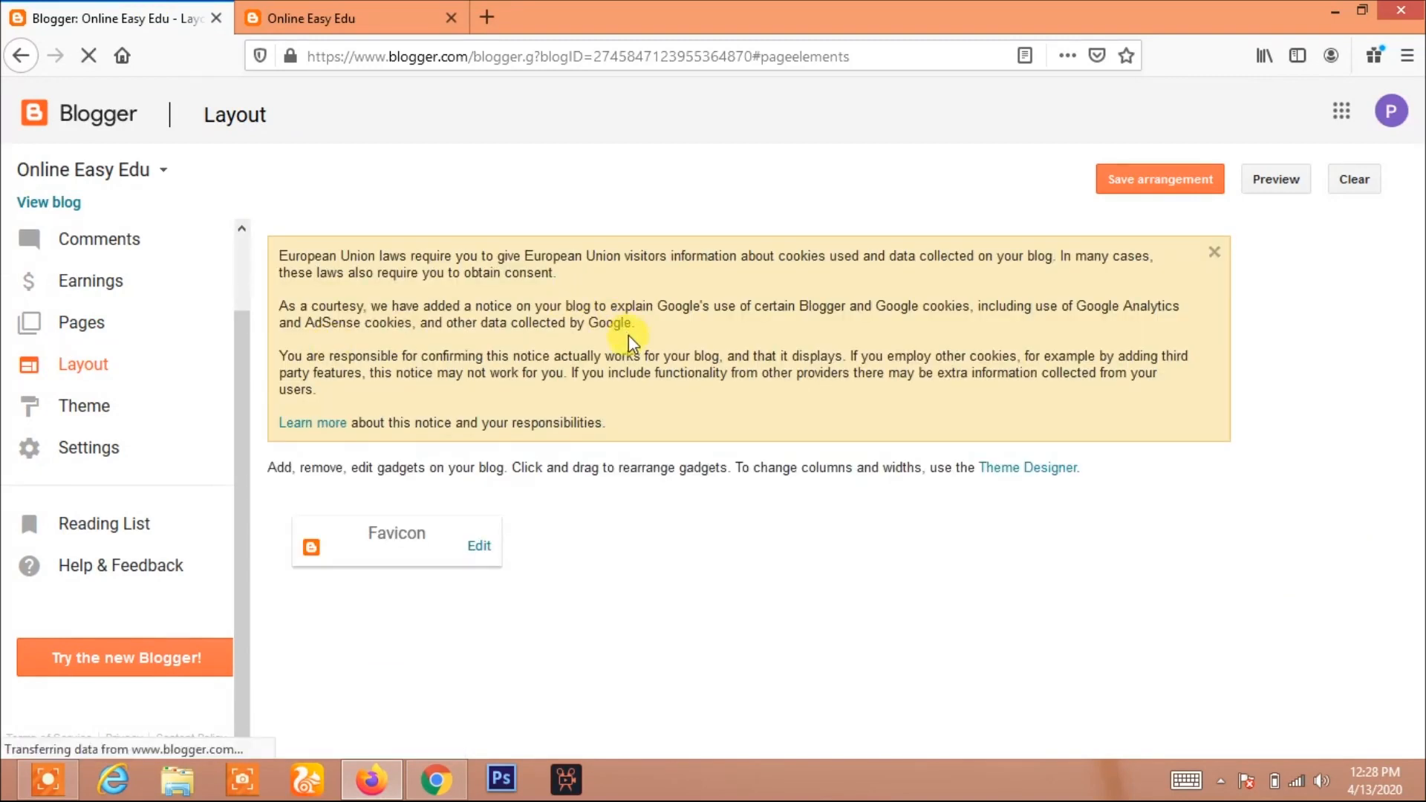
scroll(676, 355, "down", 5)
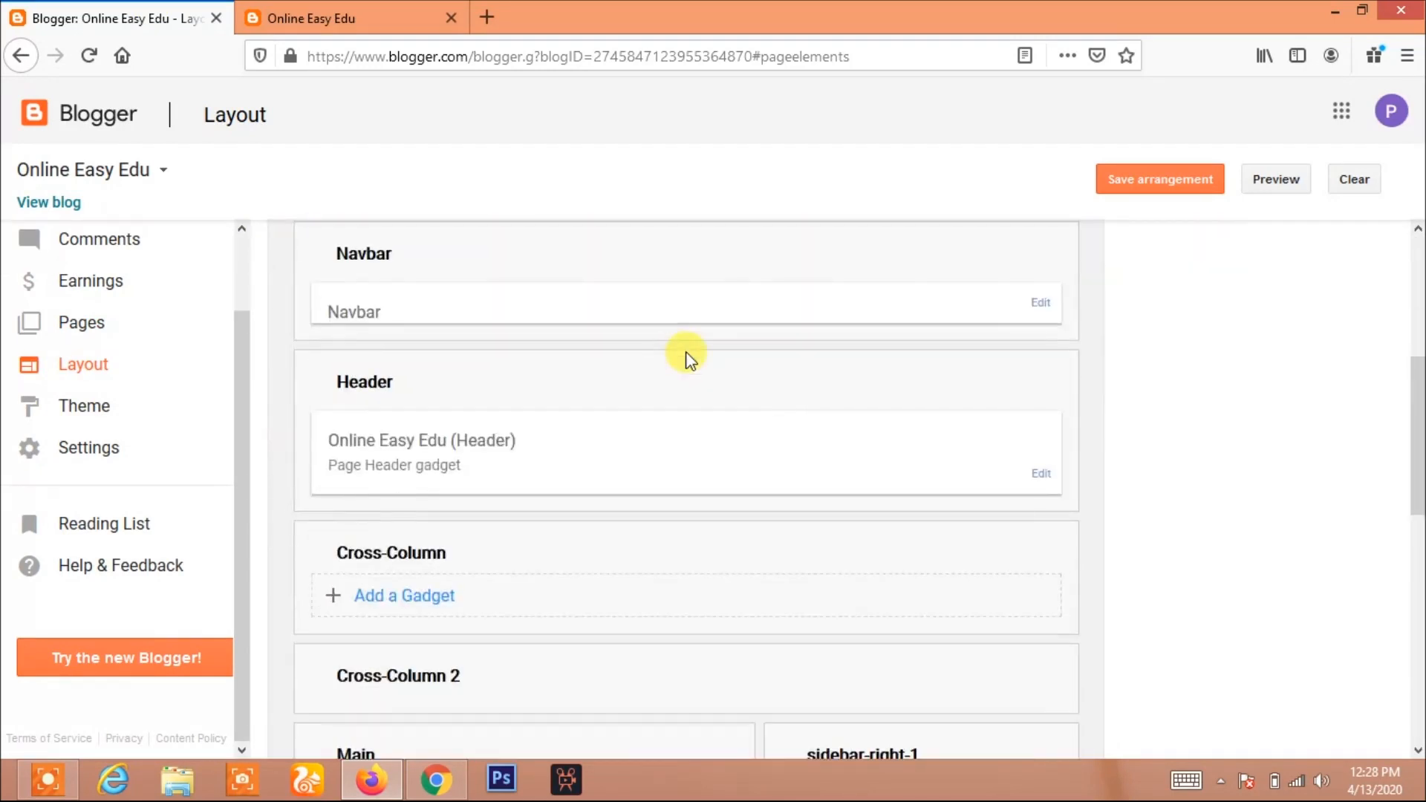
scroll(741, 416, "down", 5)
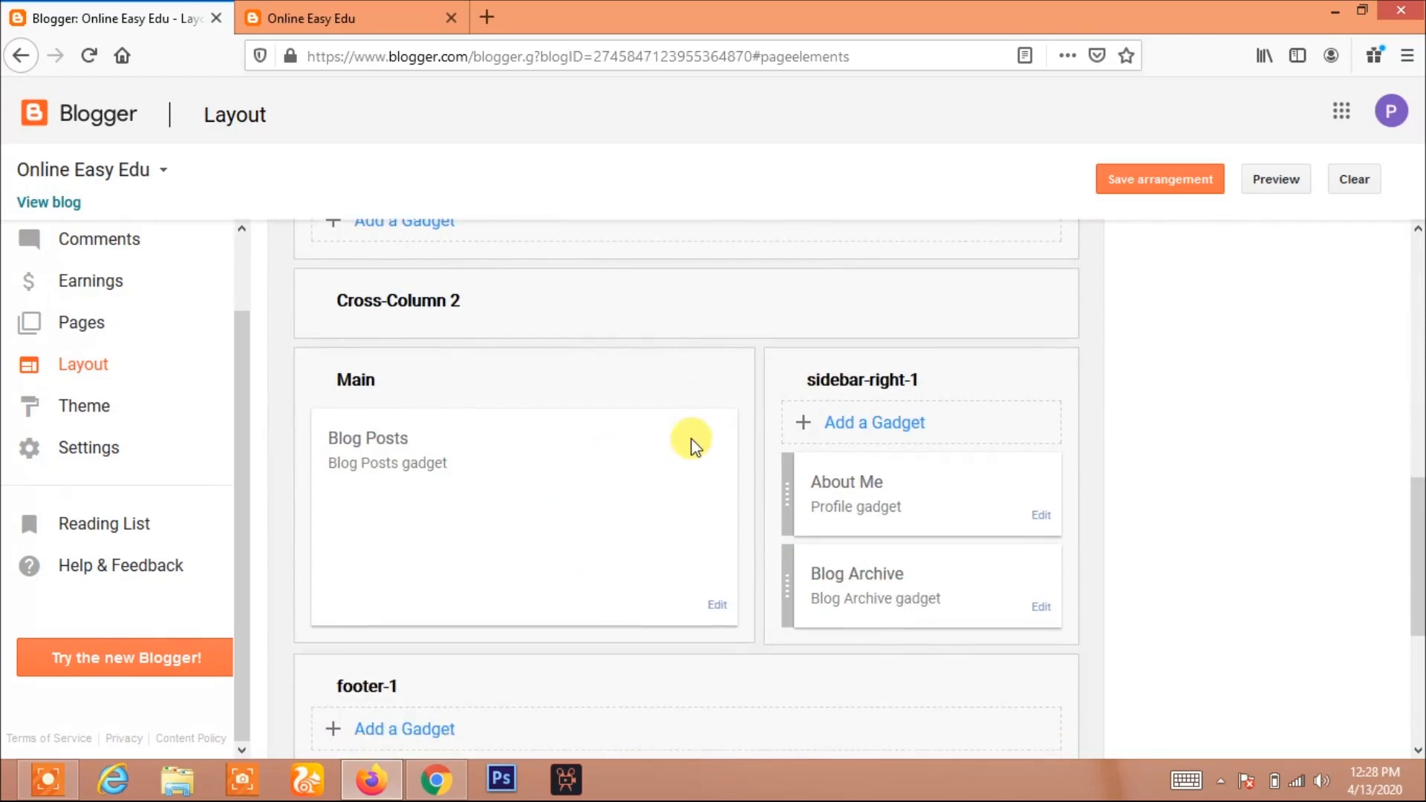
scroll(669, 480, "down", 2)
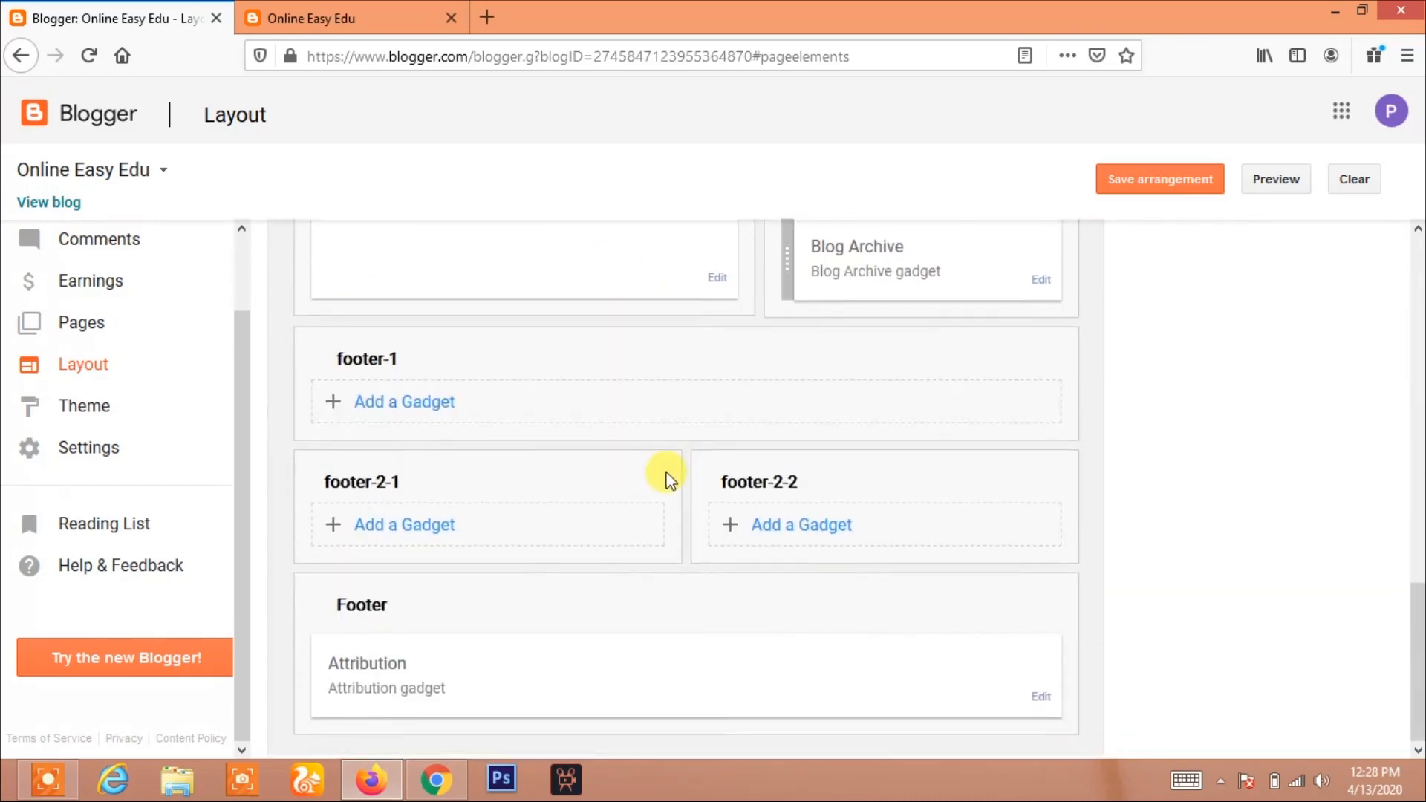
scroll(666, 472, "up", 15)
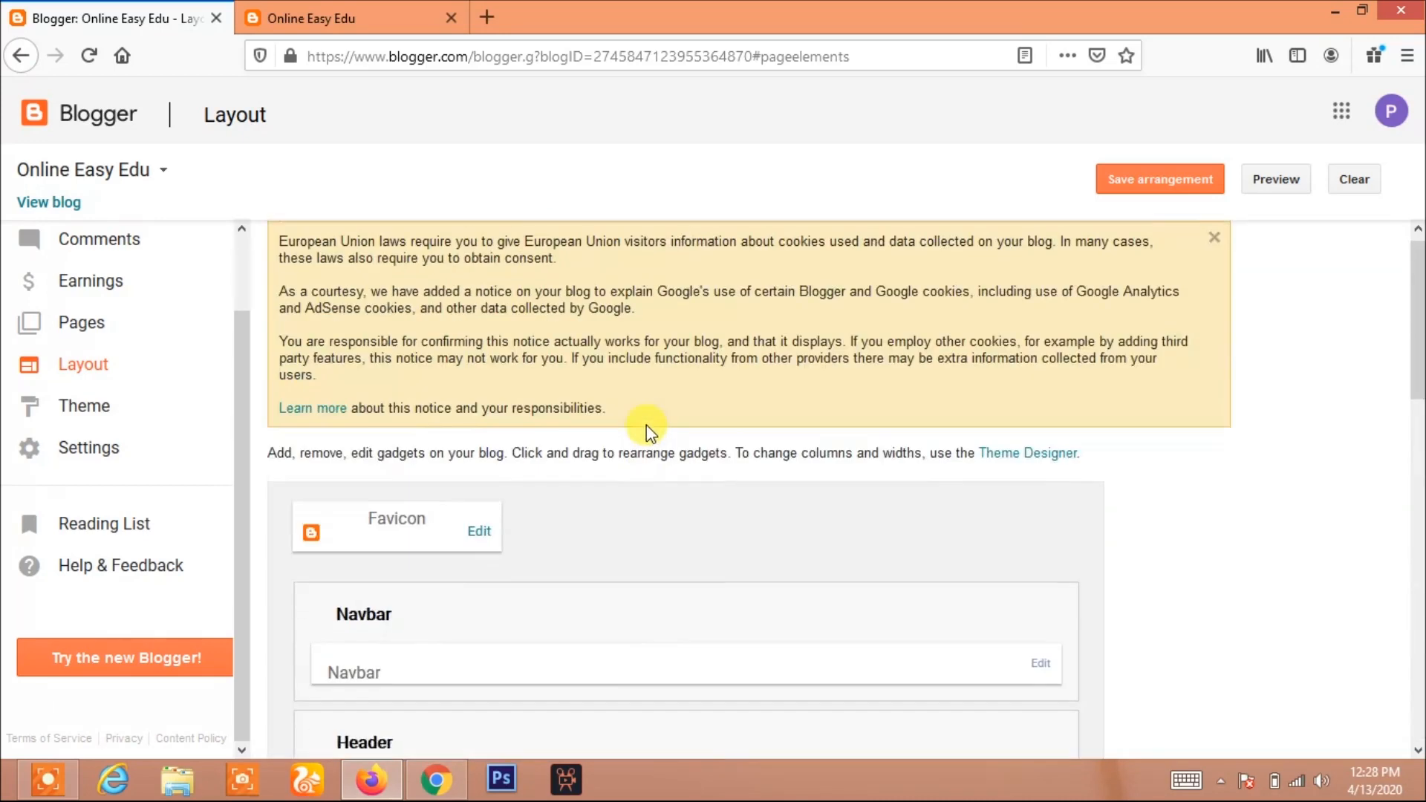
scroll(646, 425, "down", 1)
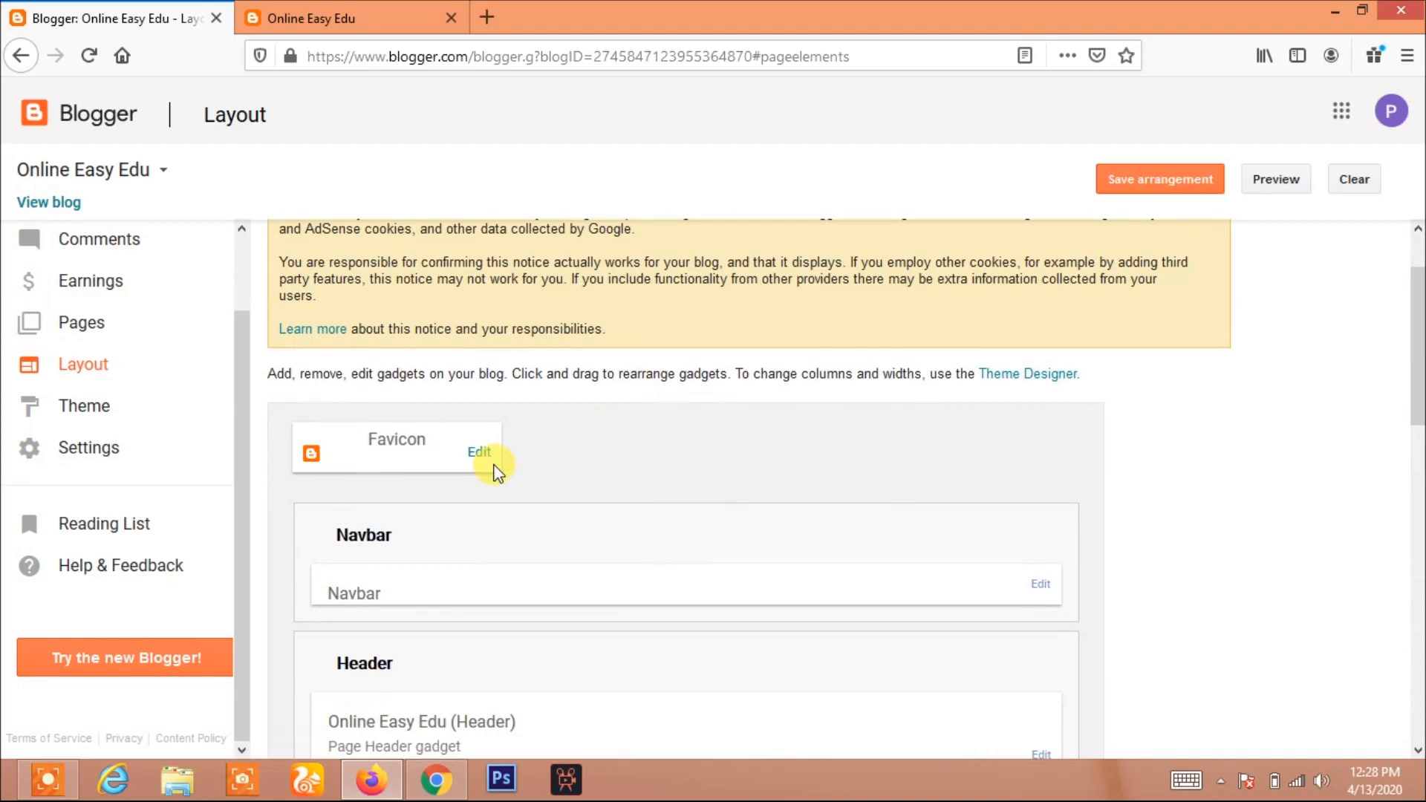
Add a Pages gadget to the Cross-Column section of the layout
left_click(324, 13)
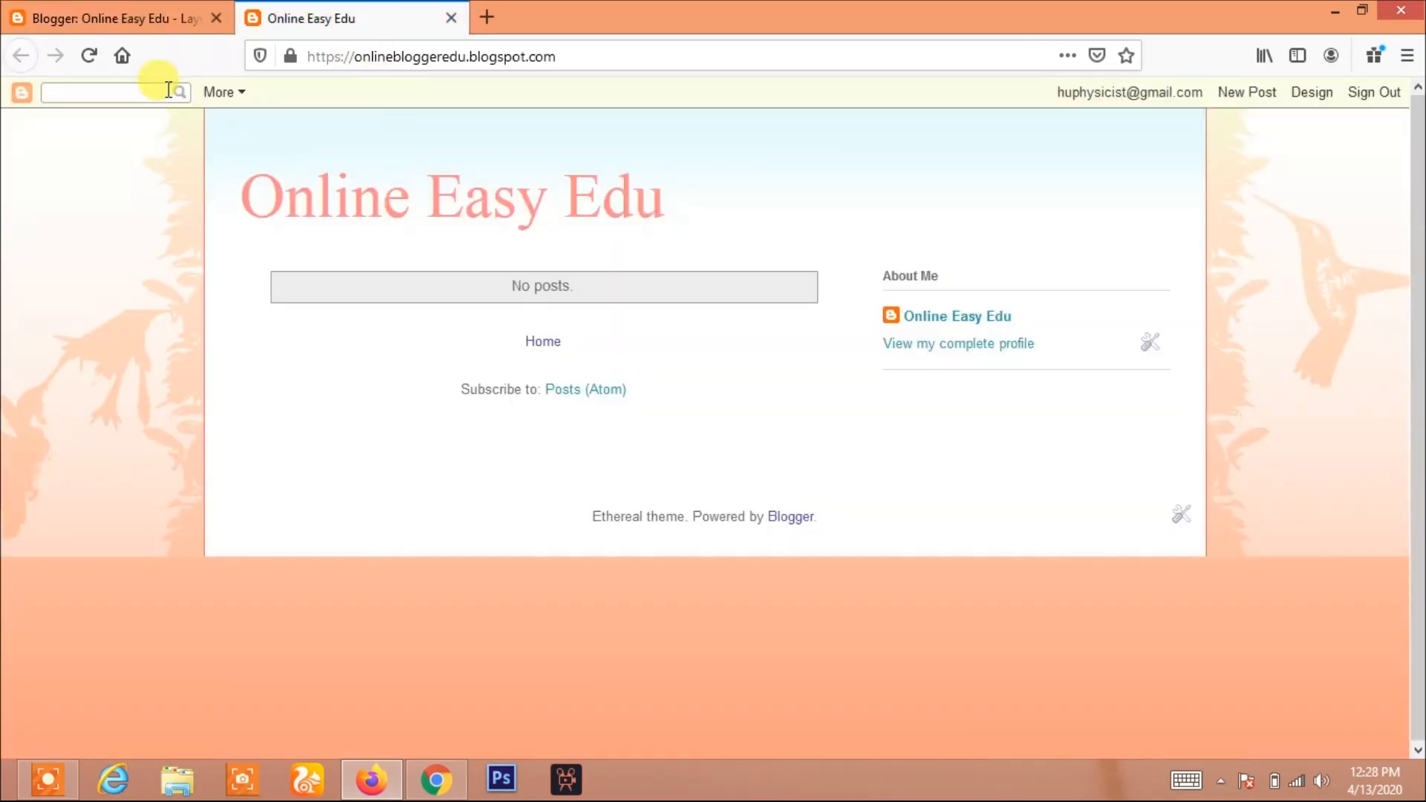
left_click(112, 17)
scroll(421, 502, "down", 3)
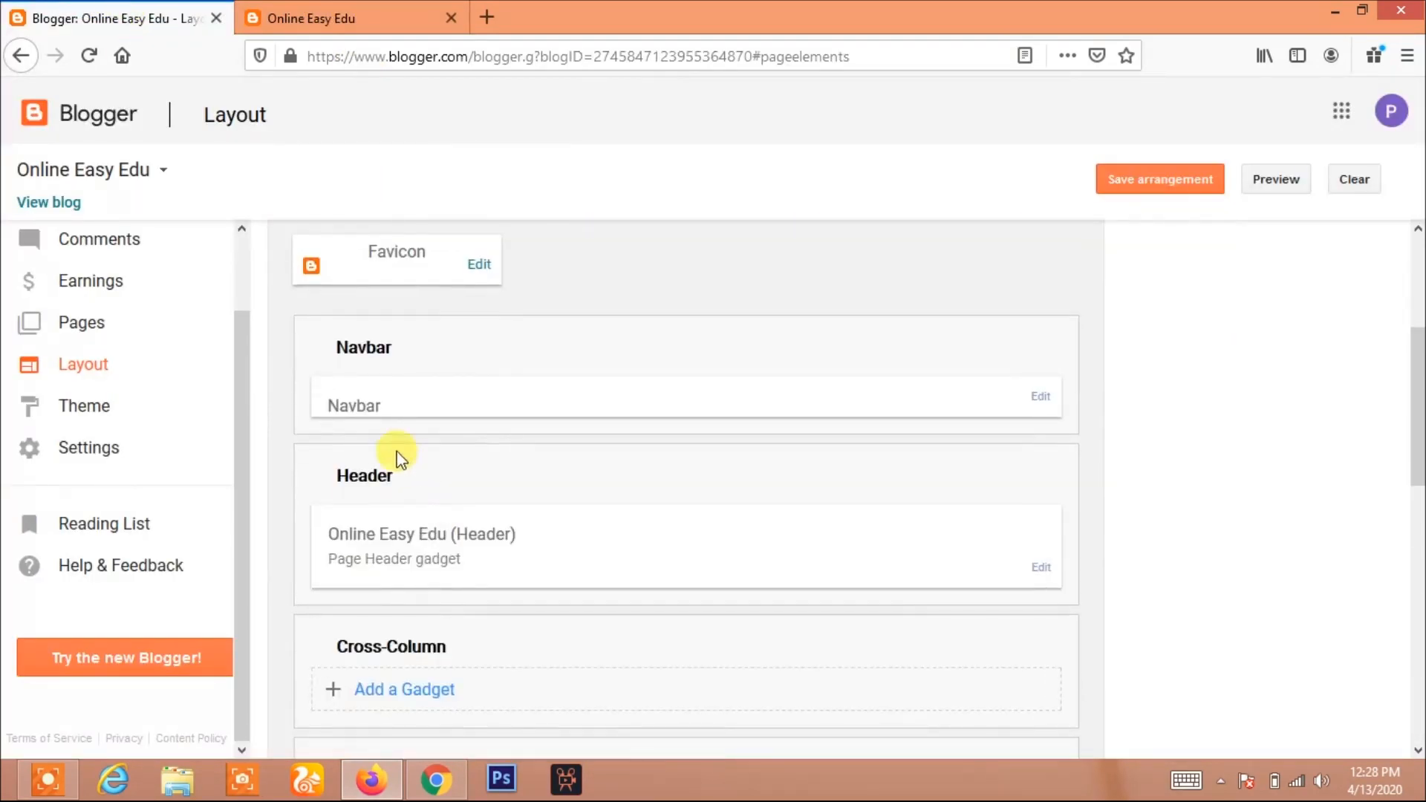
scroll(468, 550, "down", 3)
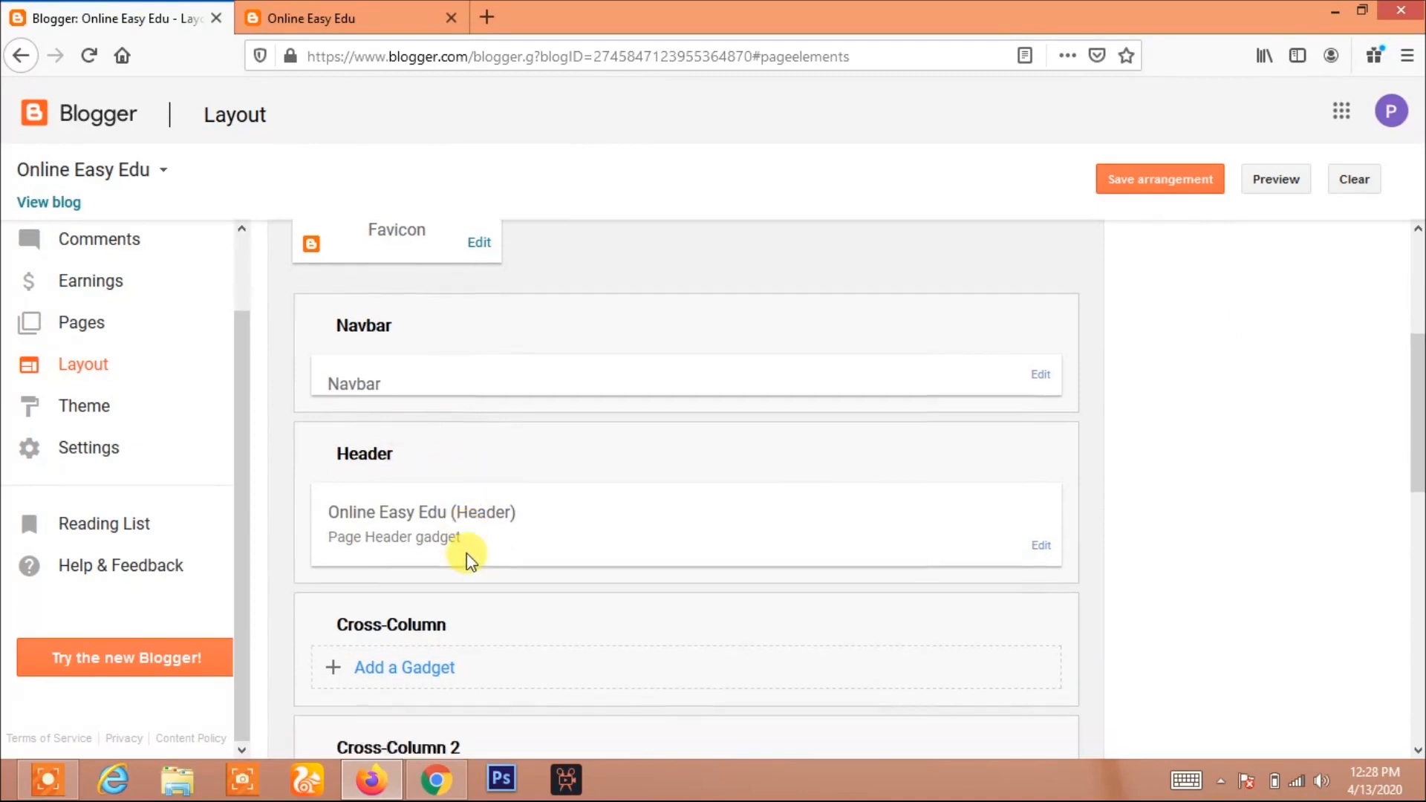
scroll(602, 598, "down", 3)
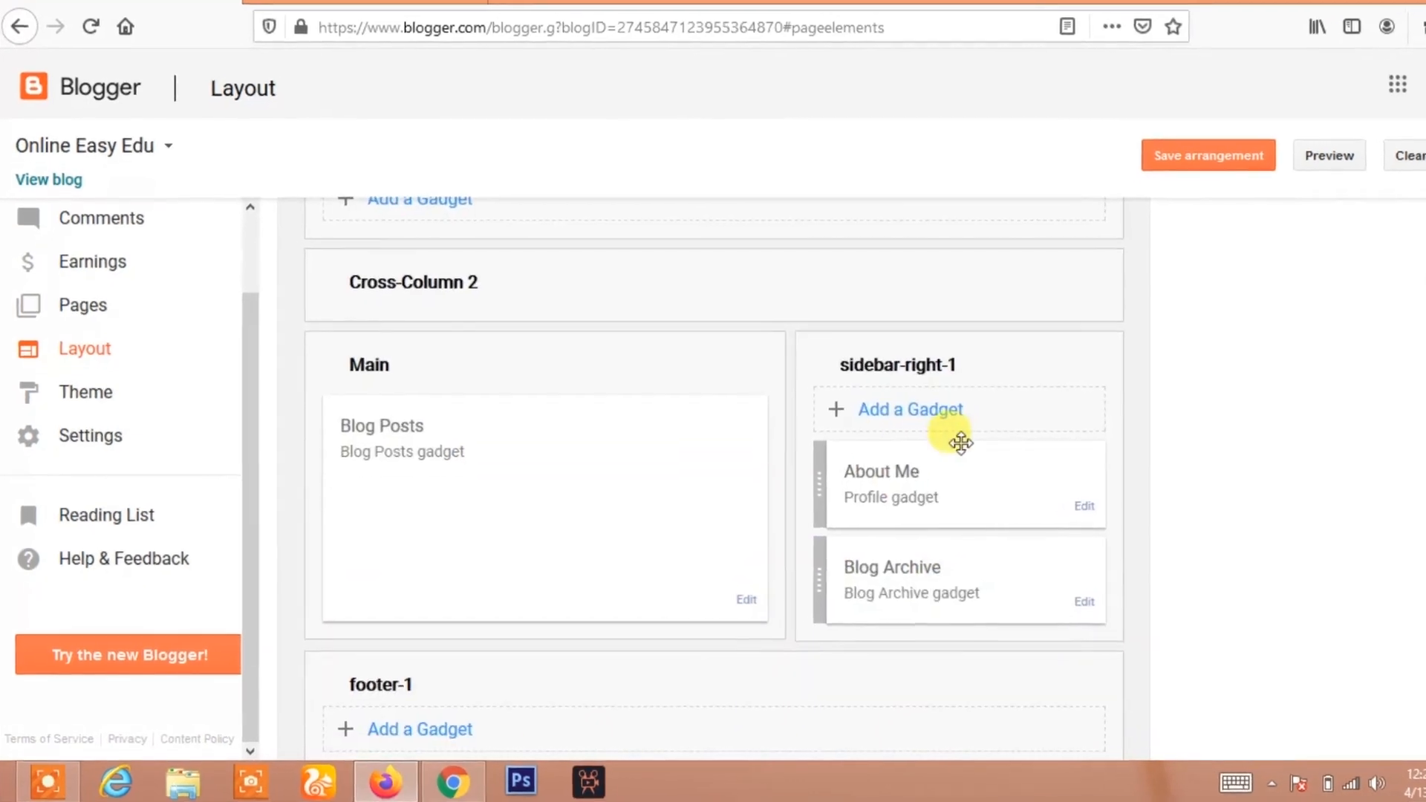
scroll(483, 535, "up", 2)
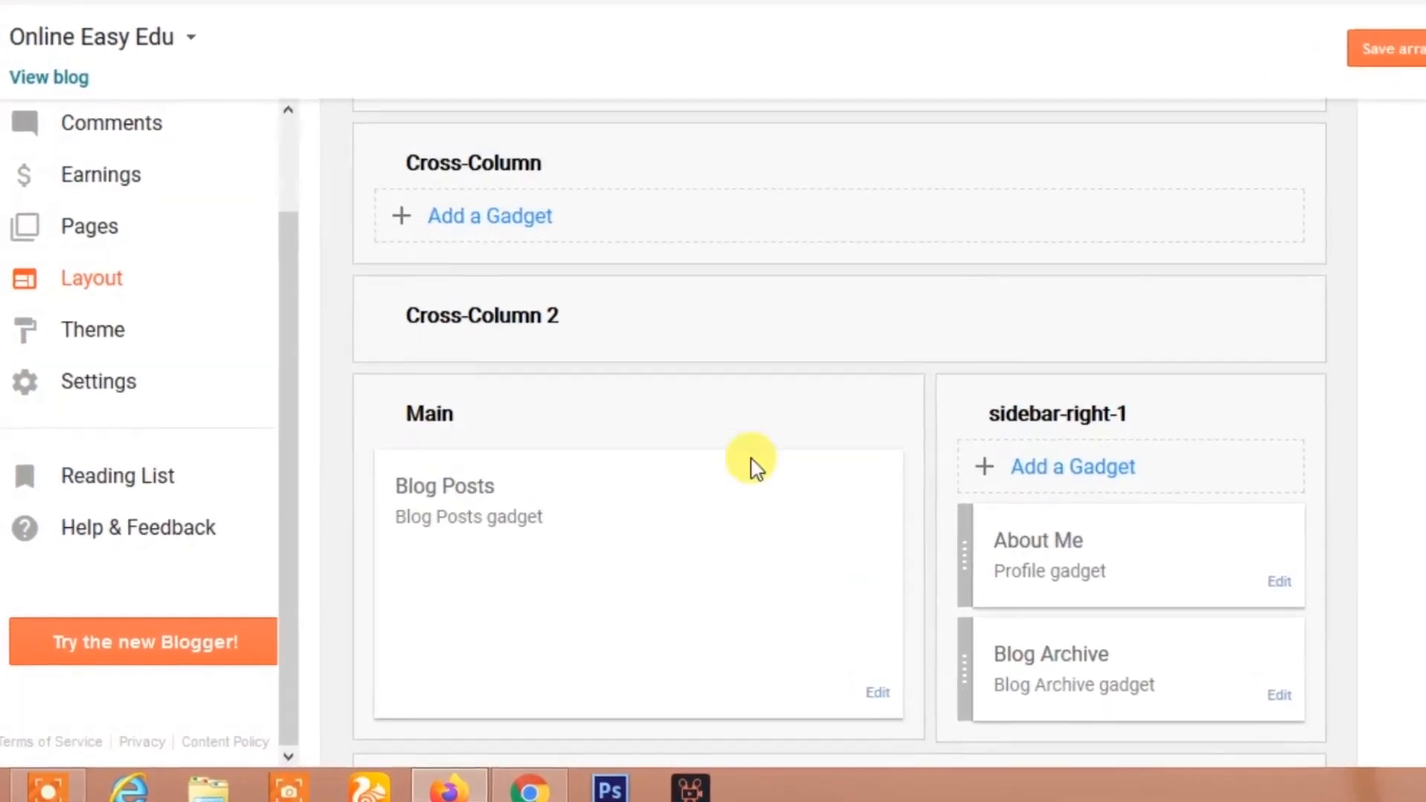
scroll(528, 408, "up", 3)
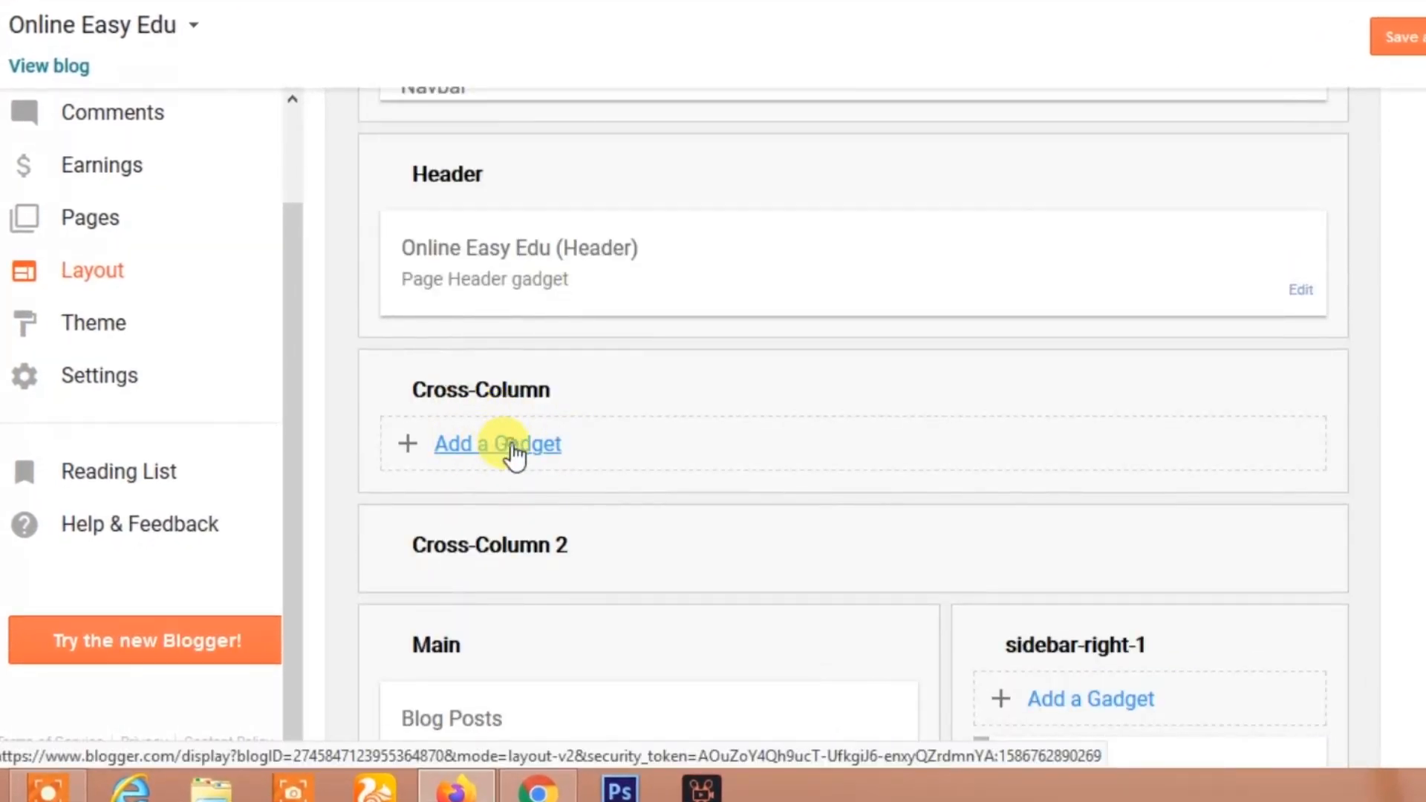
left_click(512, 446)
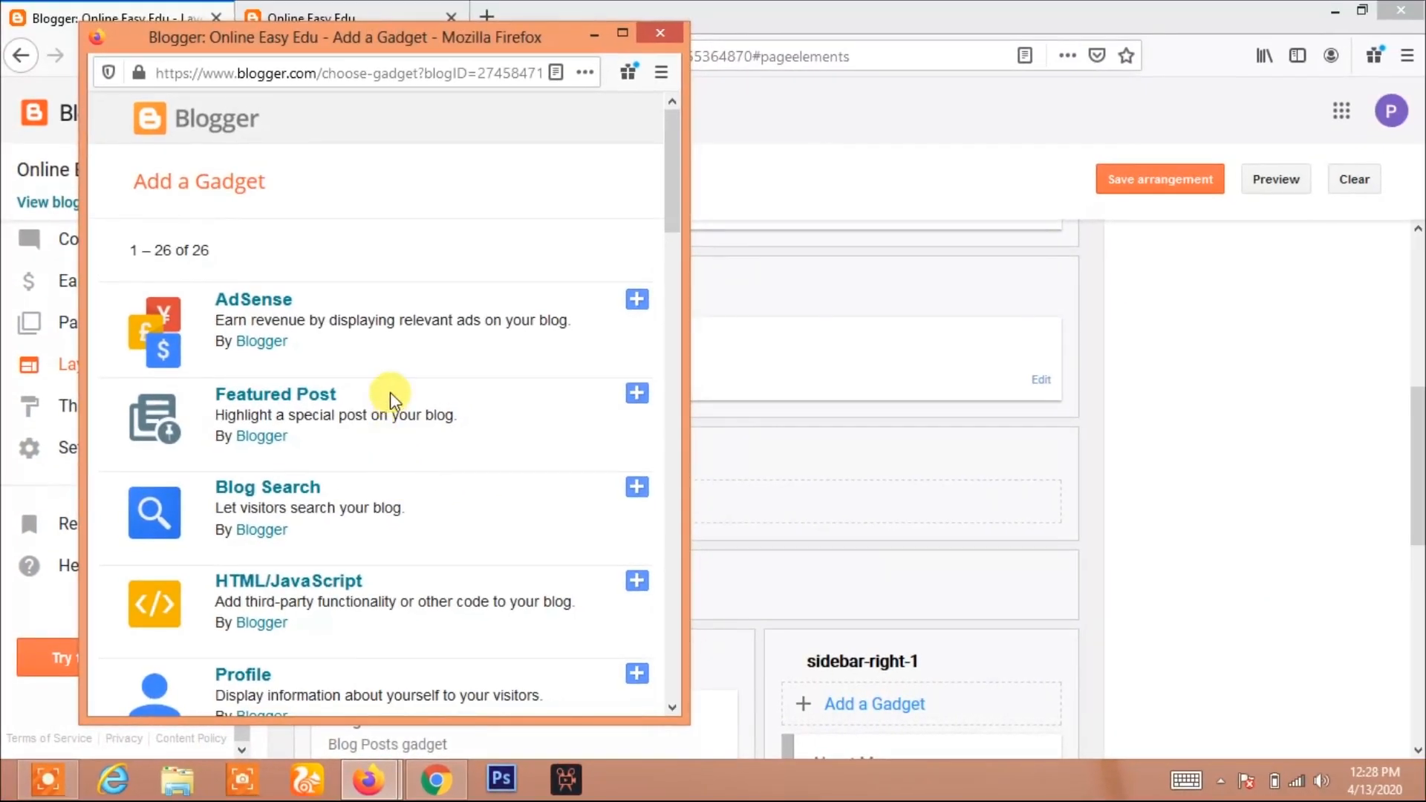
scroll(390, 392, "down", 3)
scroll(305, 429, "down", 6)
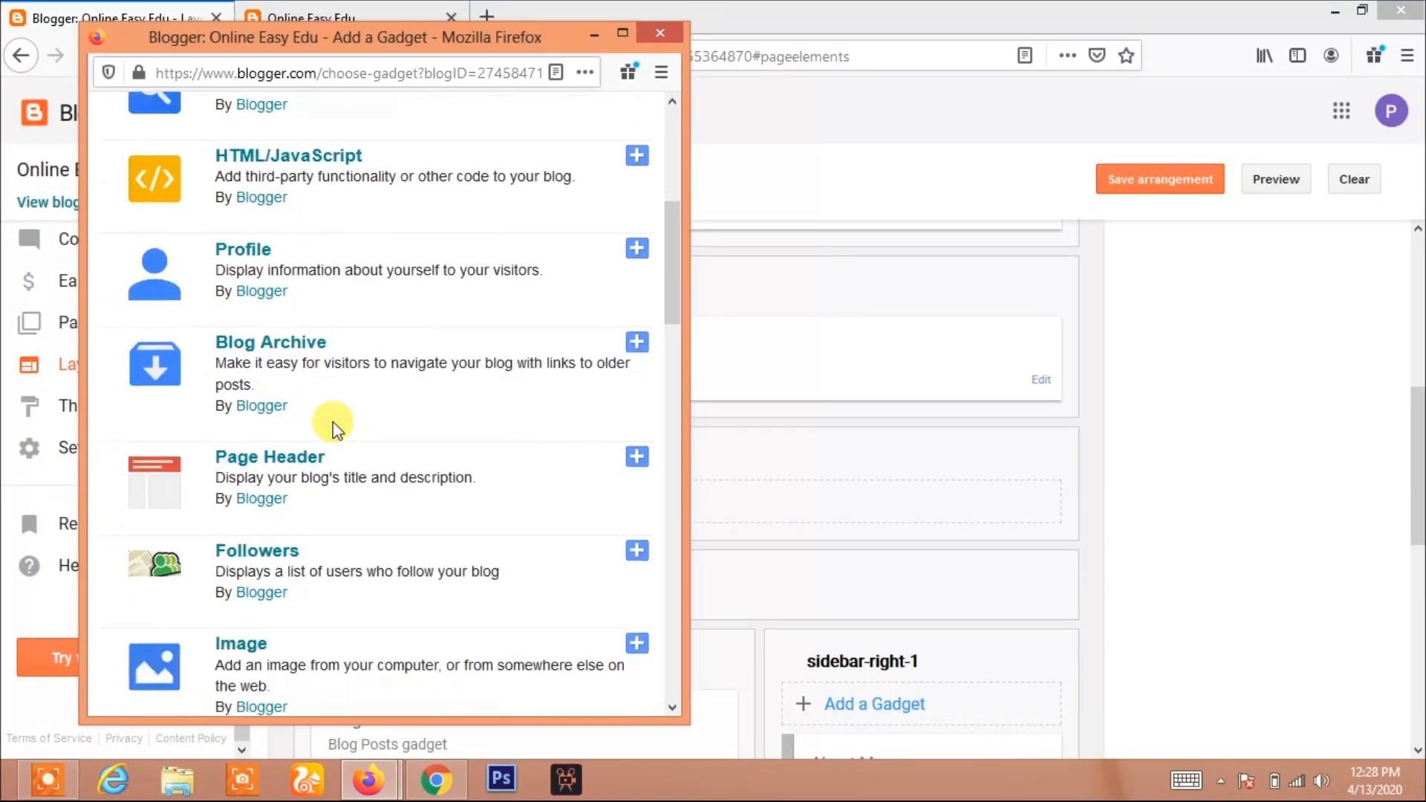
scroll(303, 430, "down", 3)
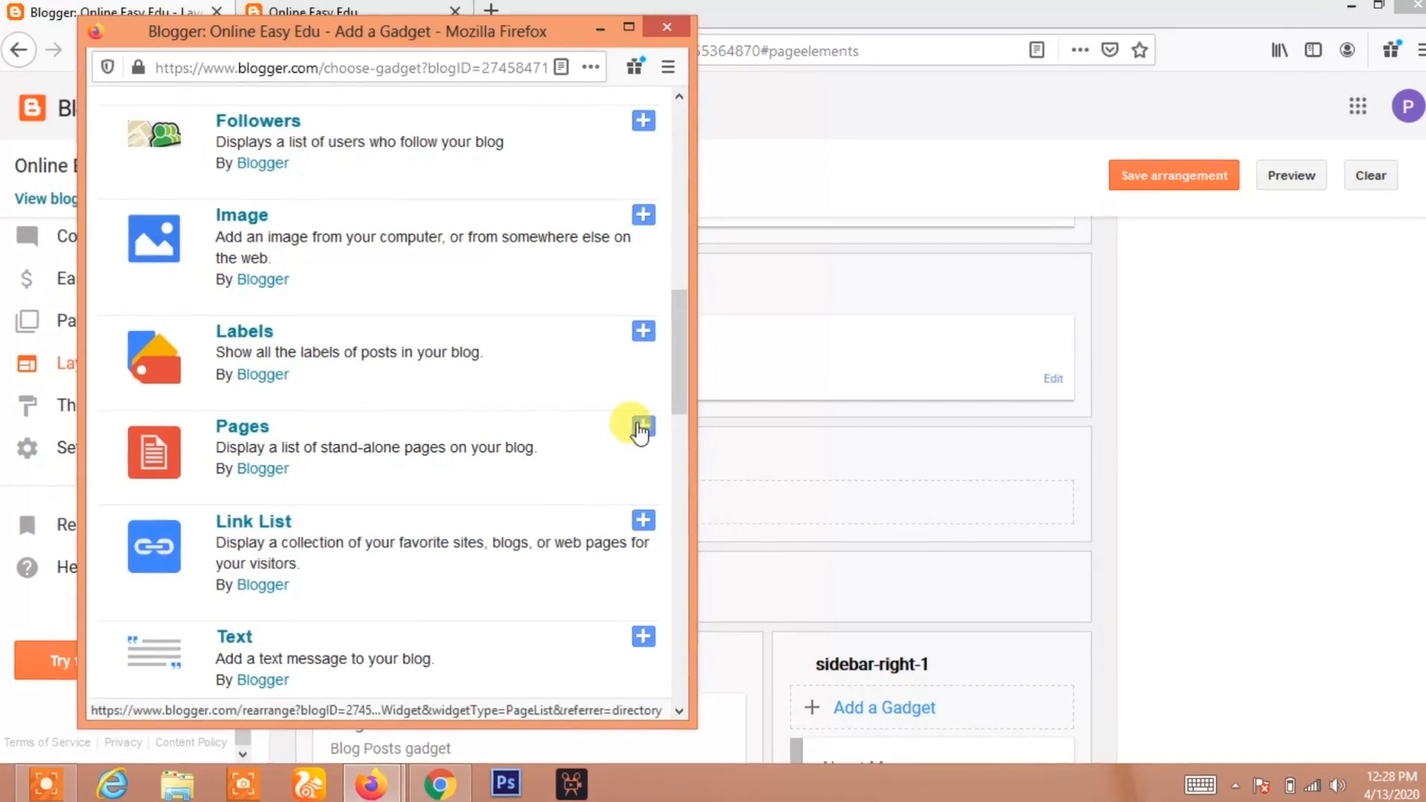
left_click(677, 426)
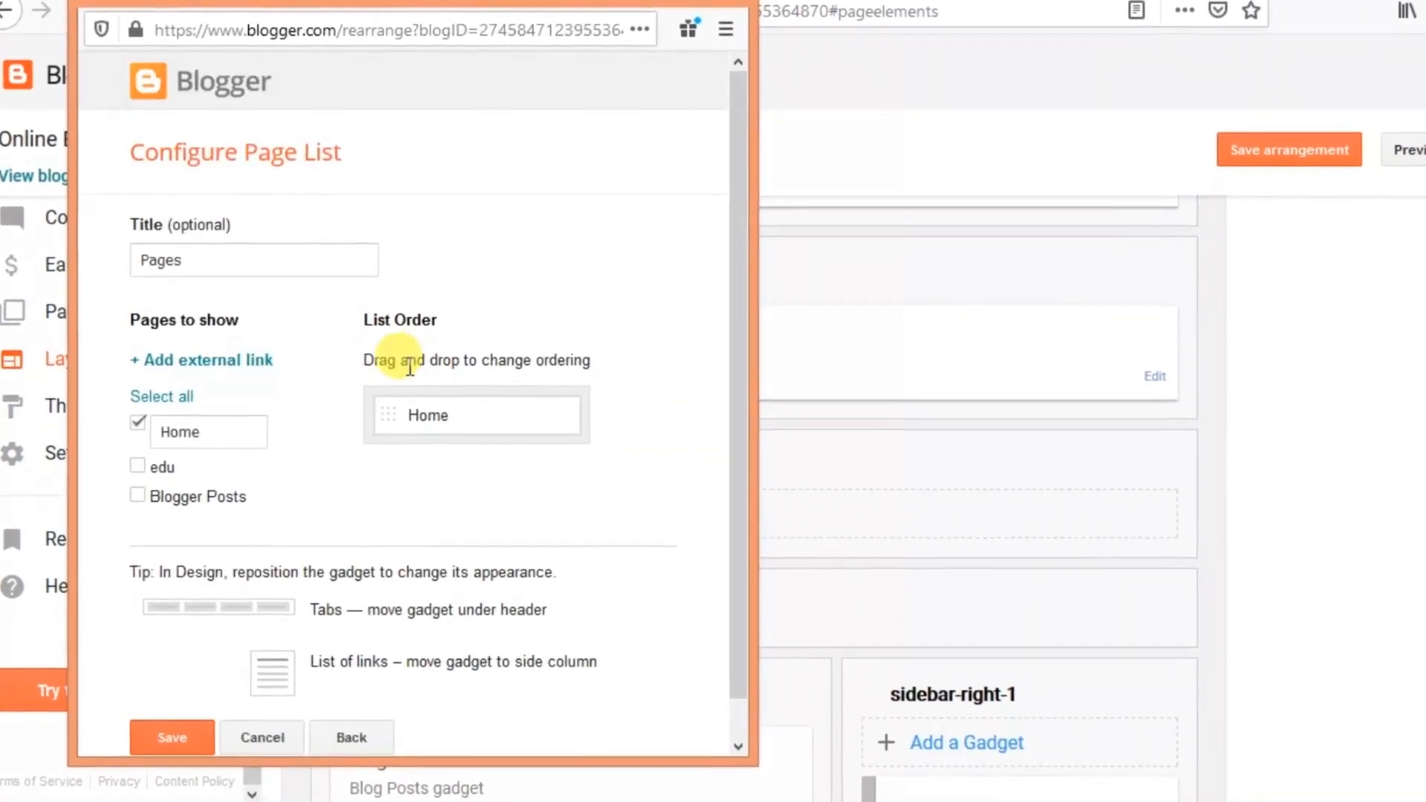
Tick the edu and Blogger Posts pages in the Page List configuration and save the gadget
scroll(349, 433, "down", 1)
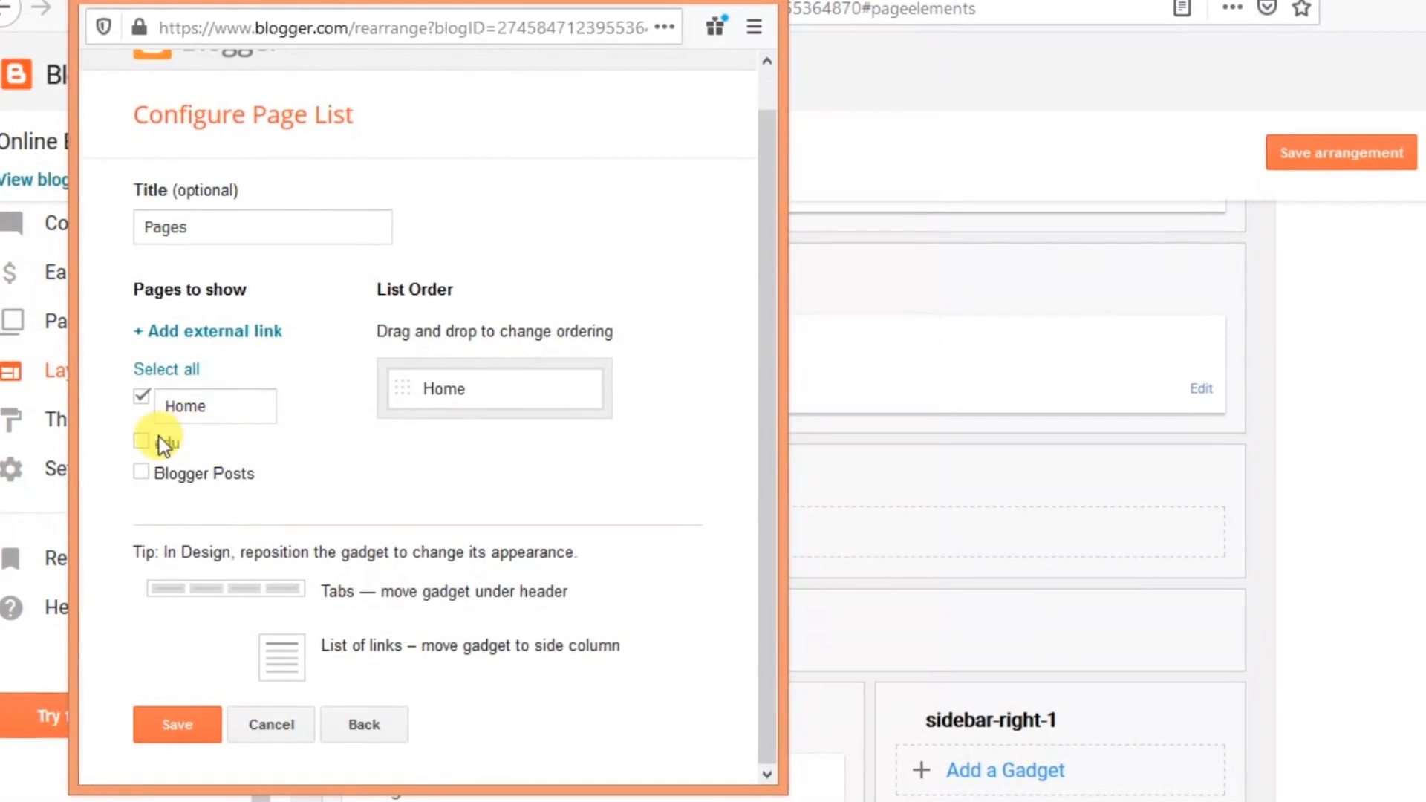
left_click(141, 442)
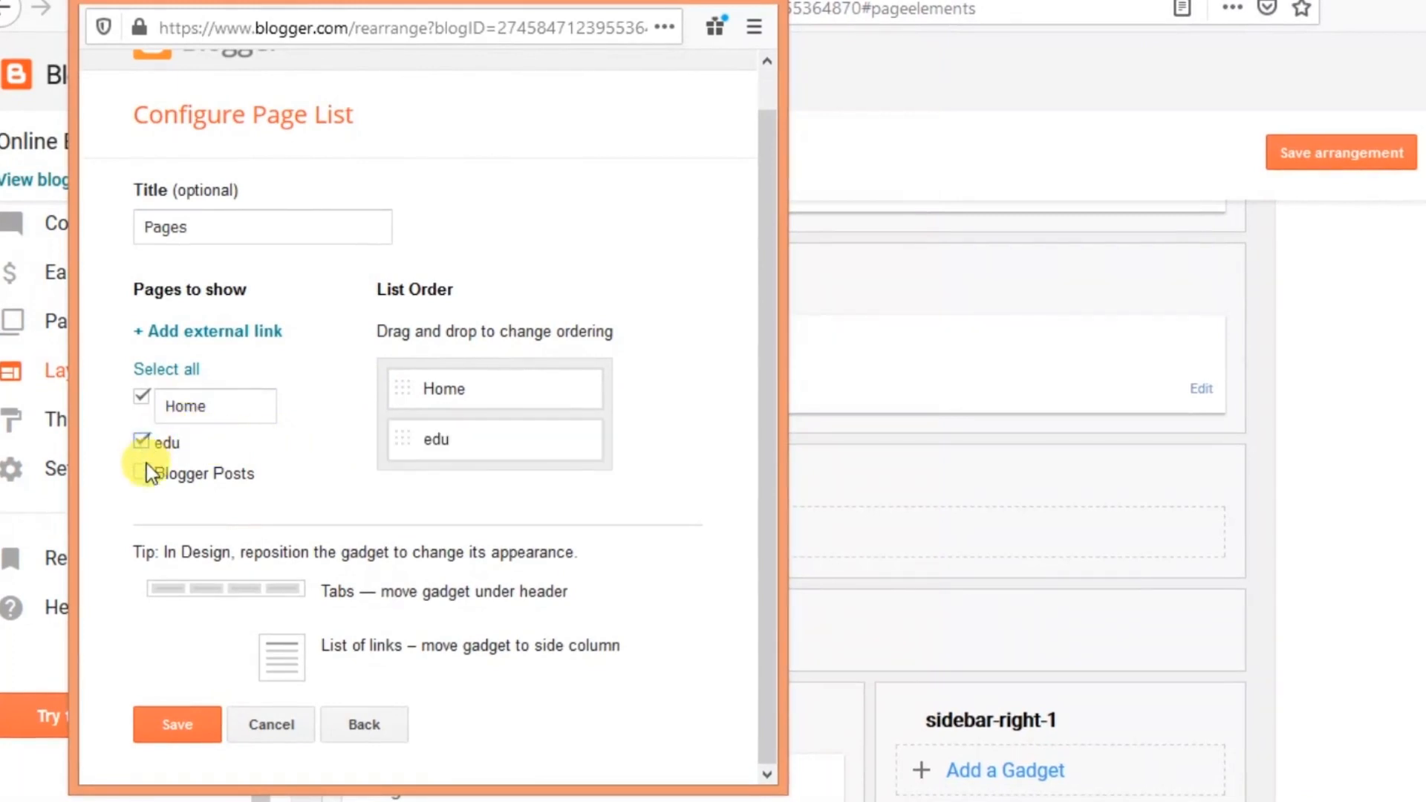
left_click(141, 473)
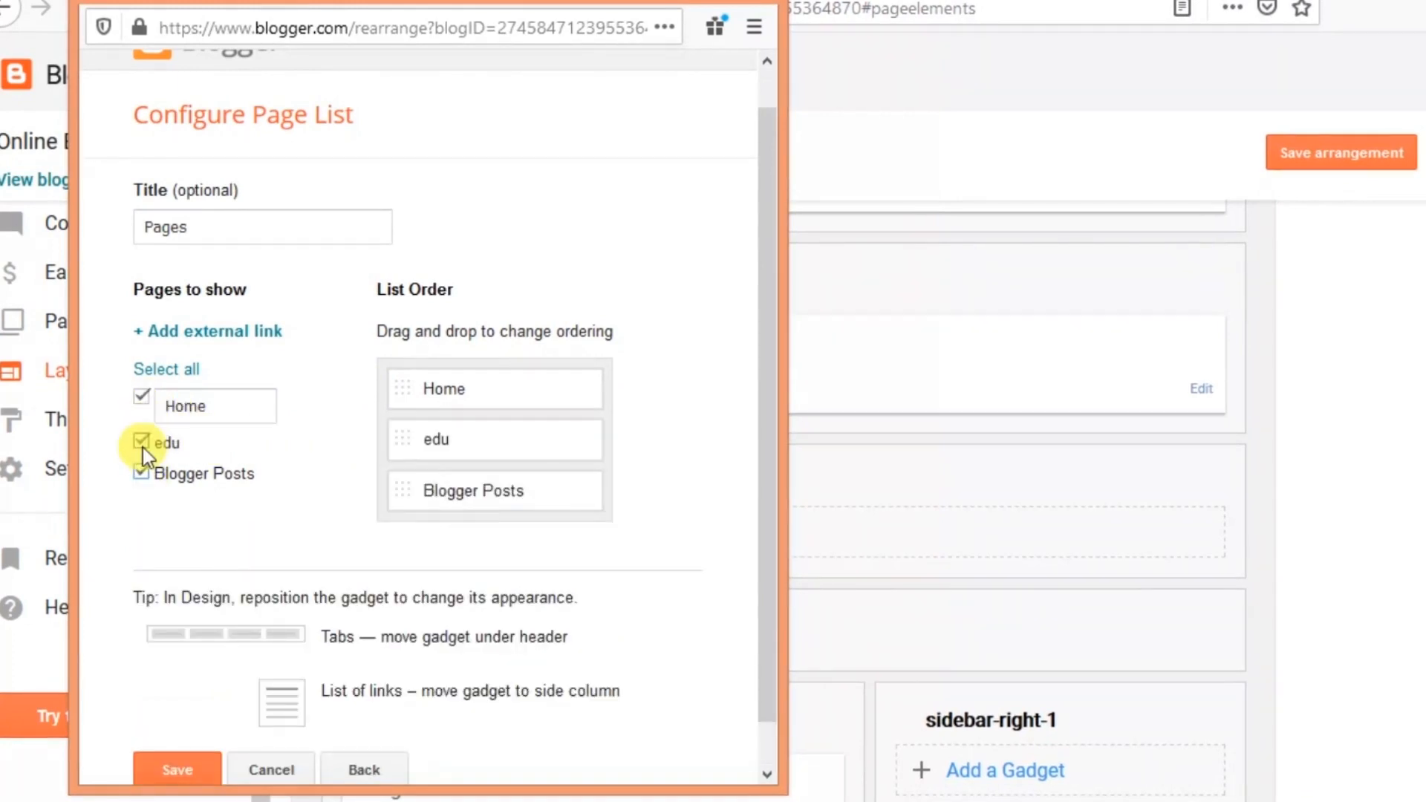
scroll(311, 499, "down", 1)
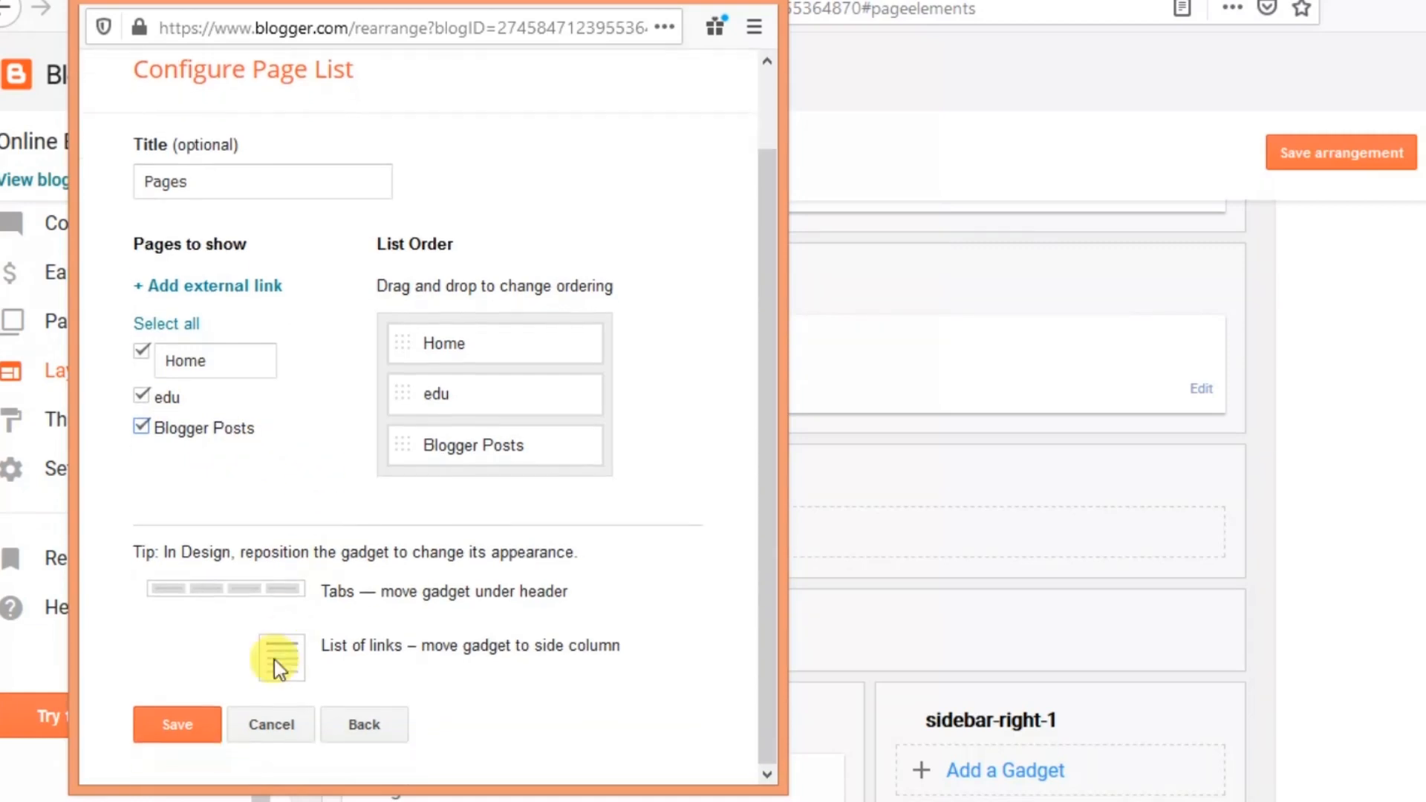
left_click(190, 714)
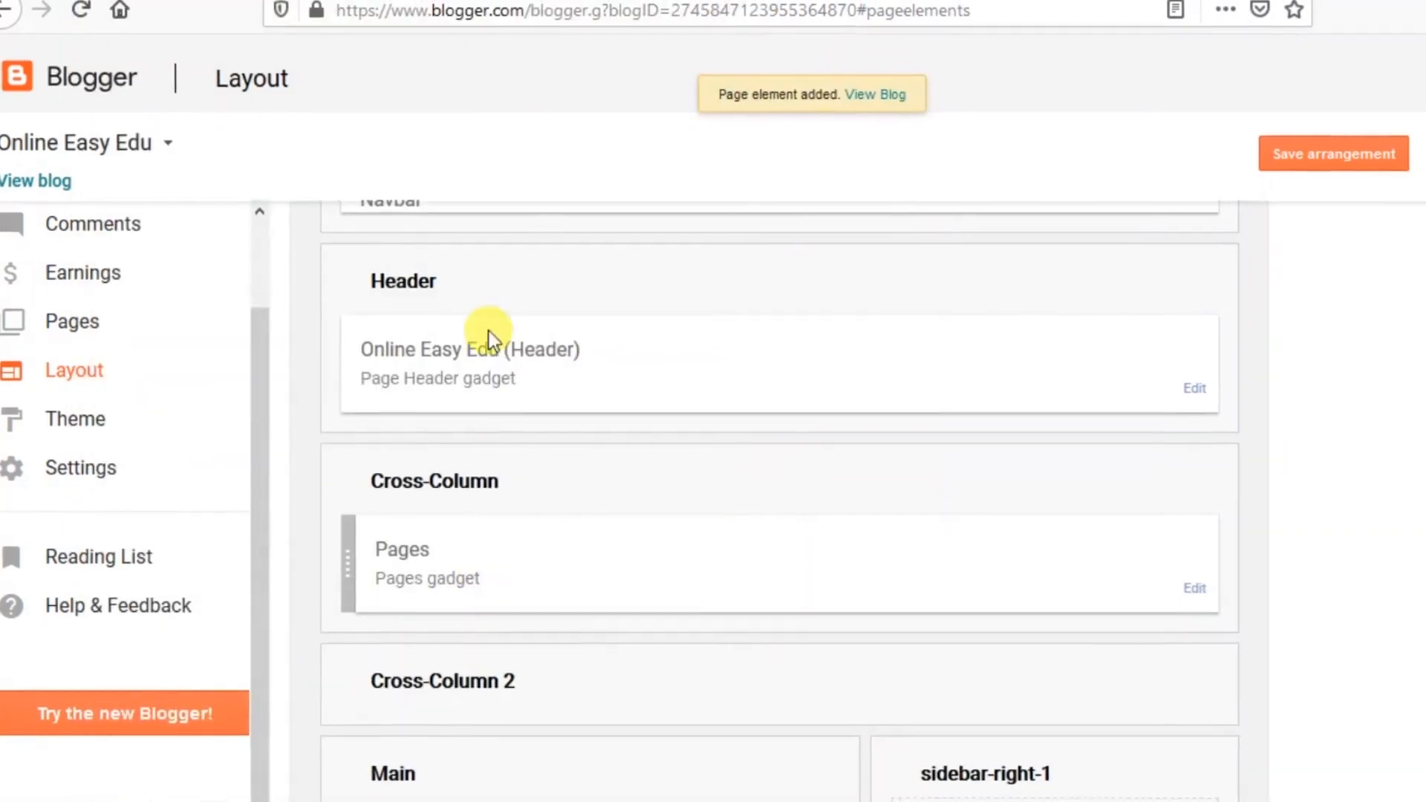
Reload the live blog and open its page tabs to check the navigation menu
left_click(42, 192)
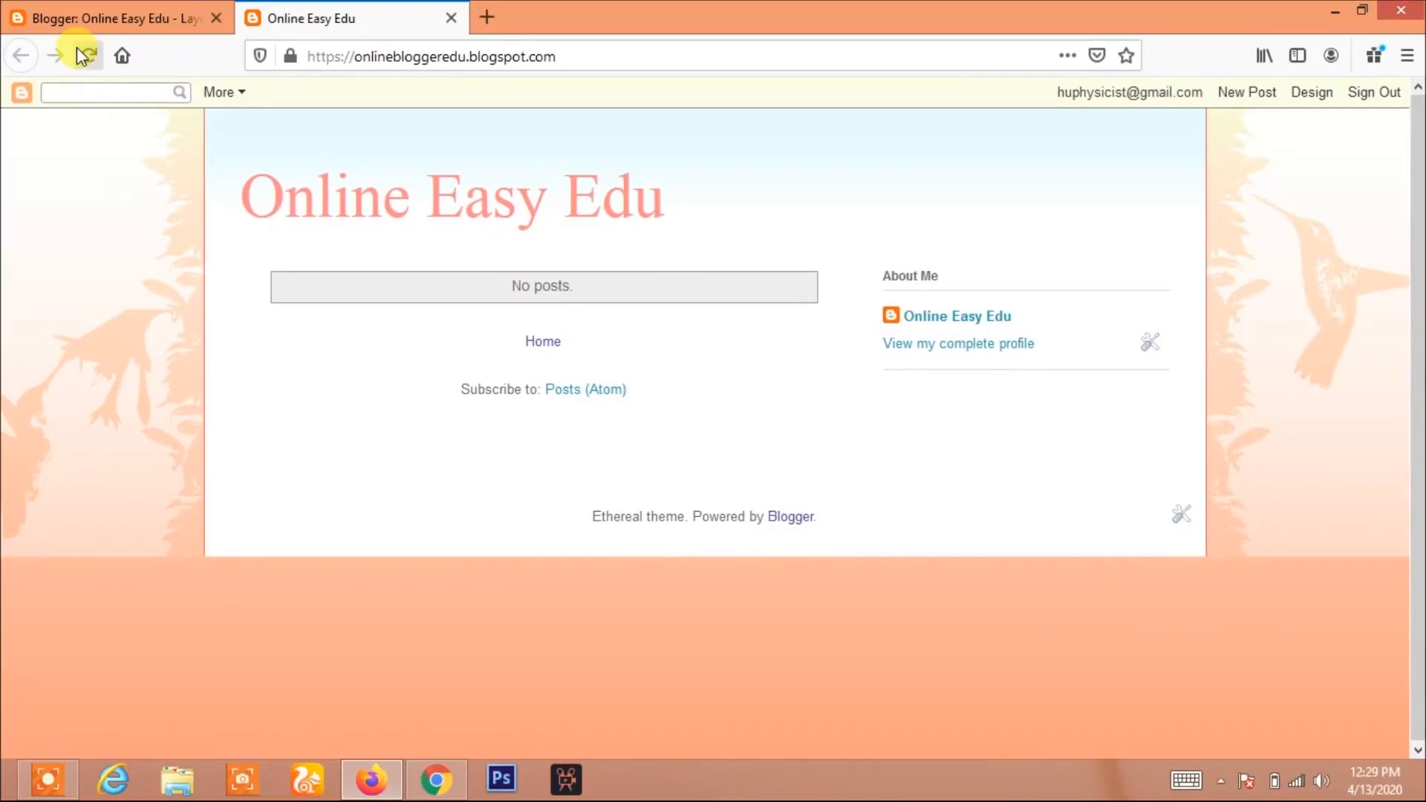
left_click(85, 55)
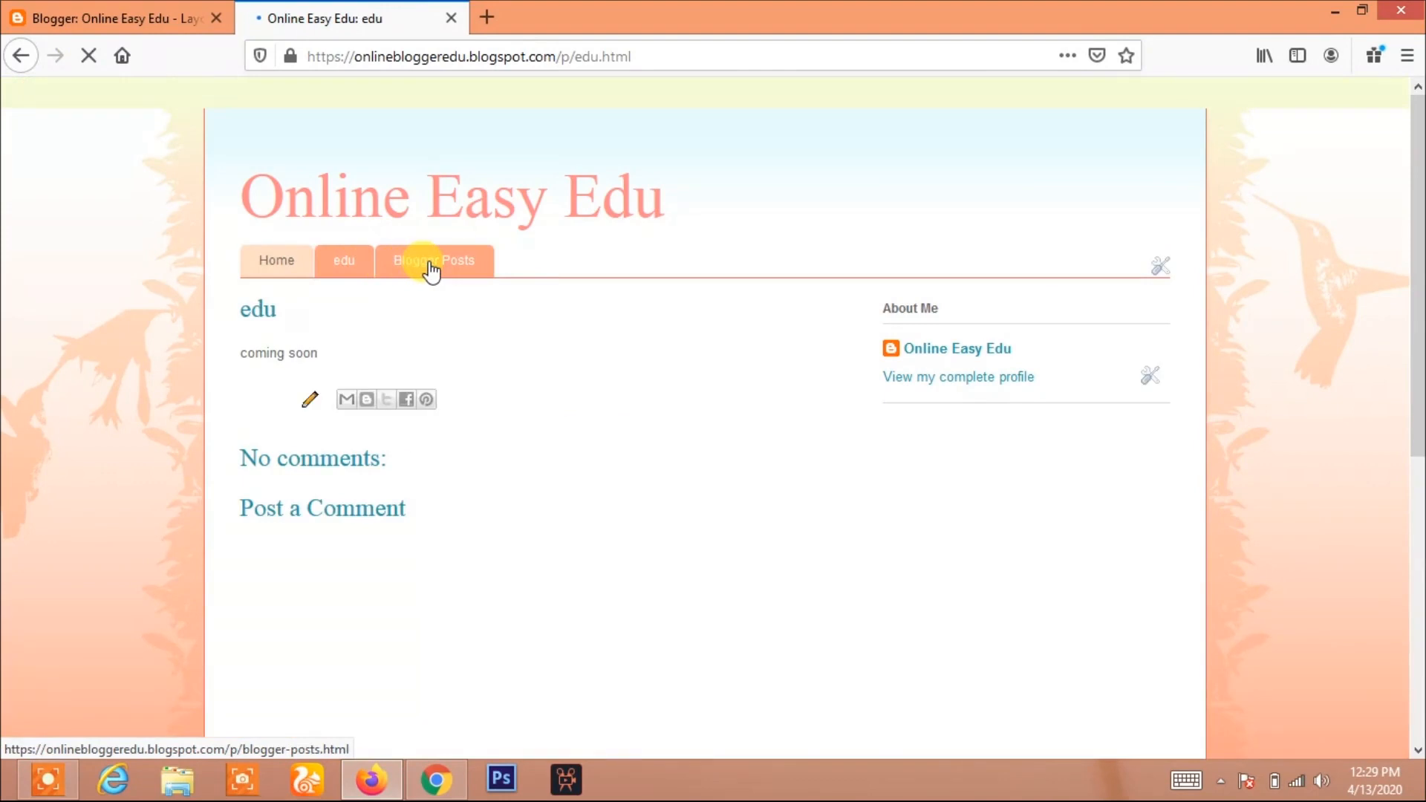
left_click(422, 268)
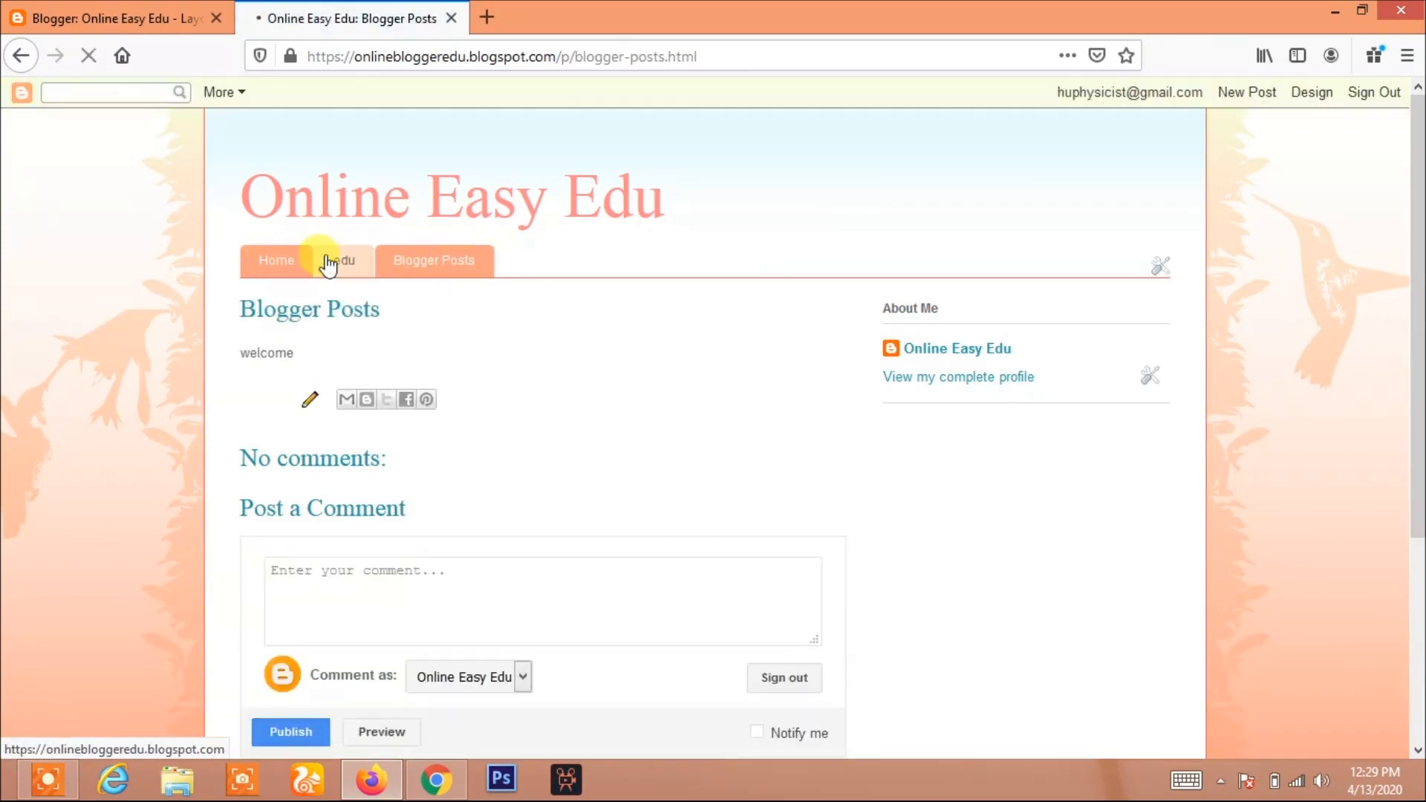
Try to add a Featured Post gadget to the sidebar-right-1 section, then close its configuration window
left_click(124, 13)
scroll(468, 357, "down", 5)
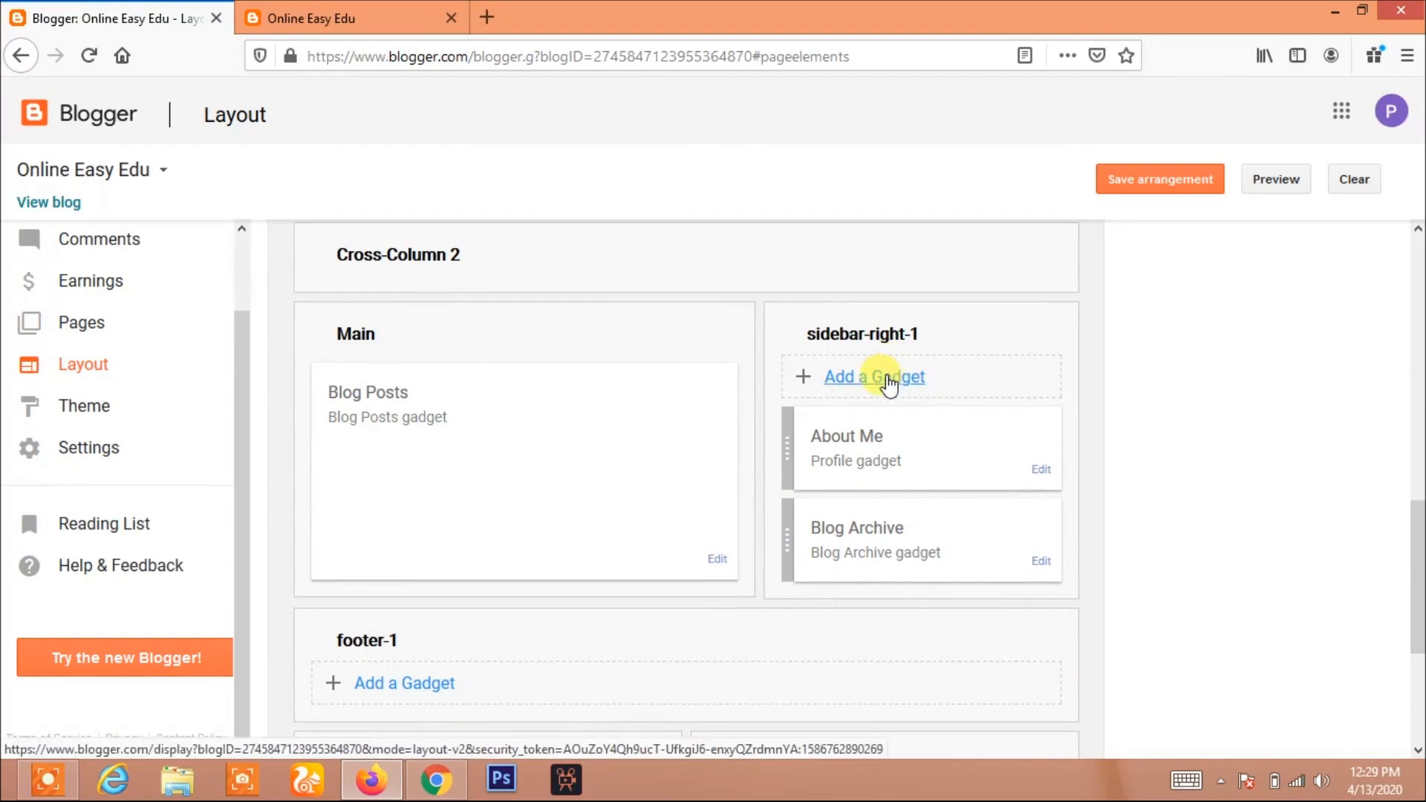
left_click(886, 380)
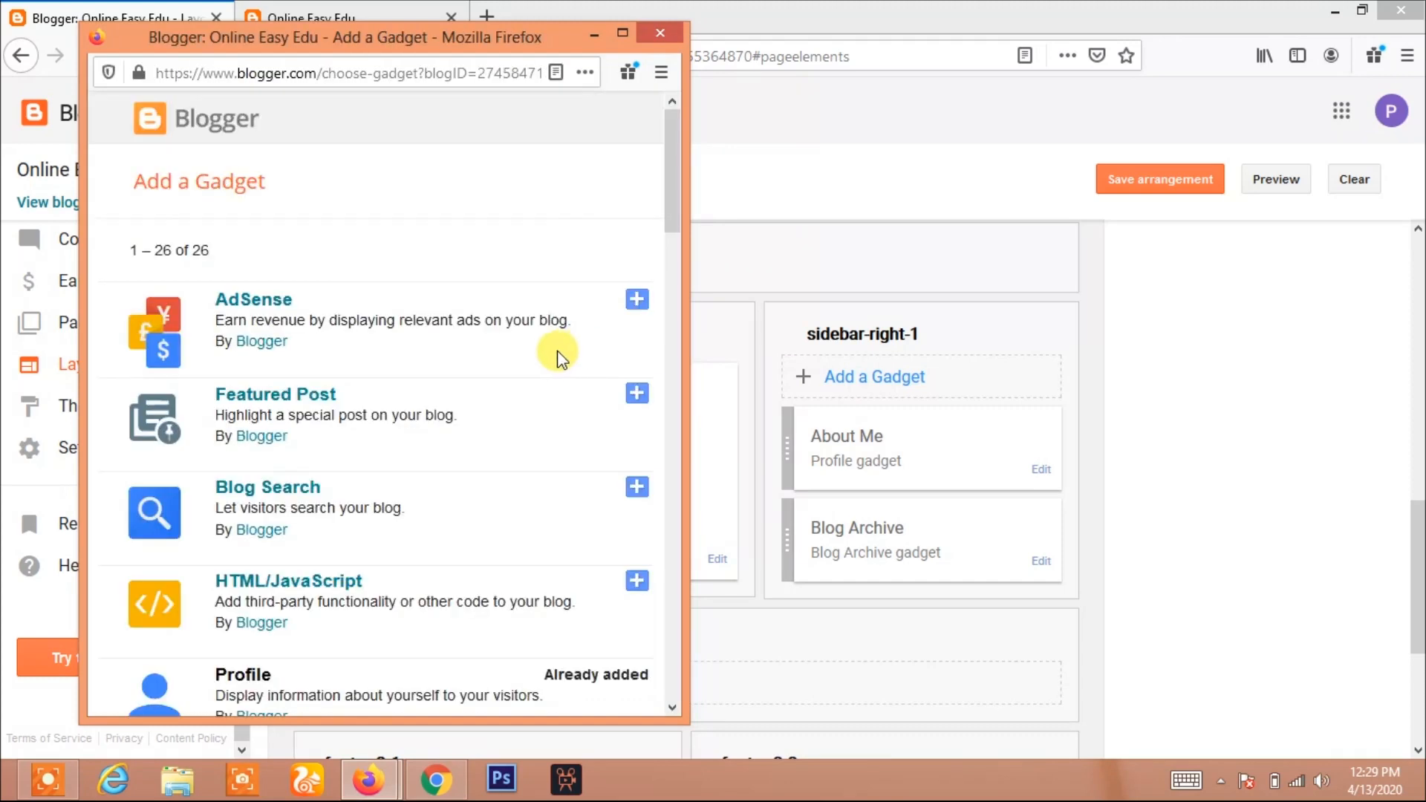
scroll(572, 353, "down", 10)
scroll(557, 356, "down", 6)
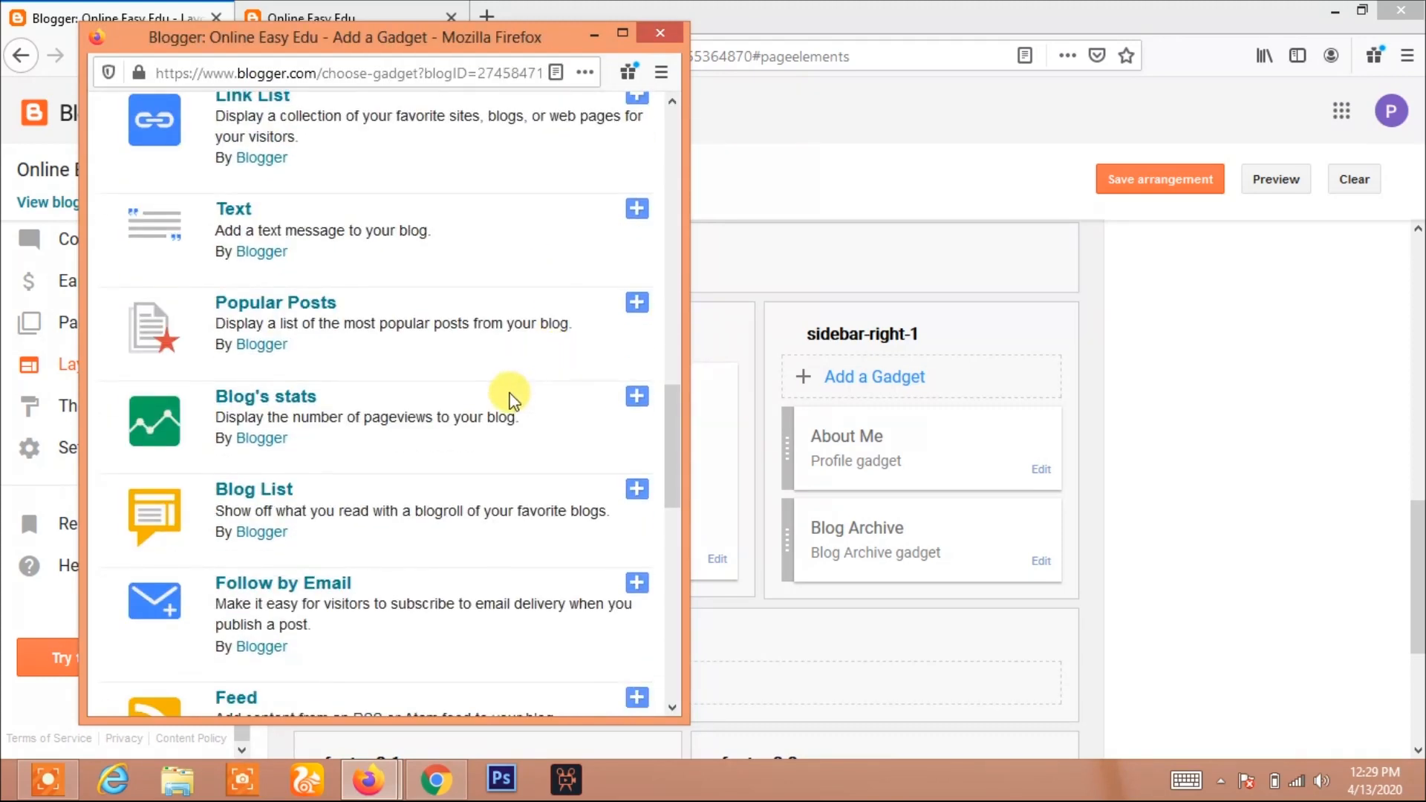
scroll(509, 399, "up", 15)
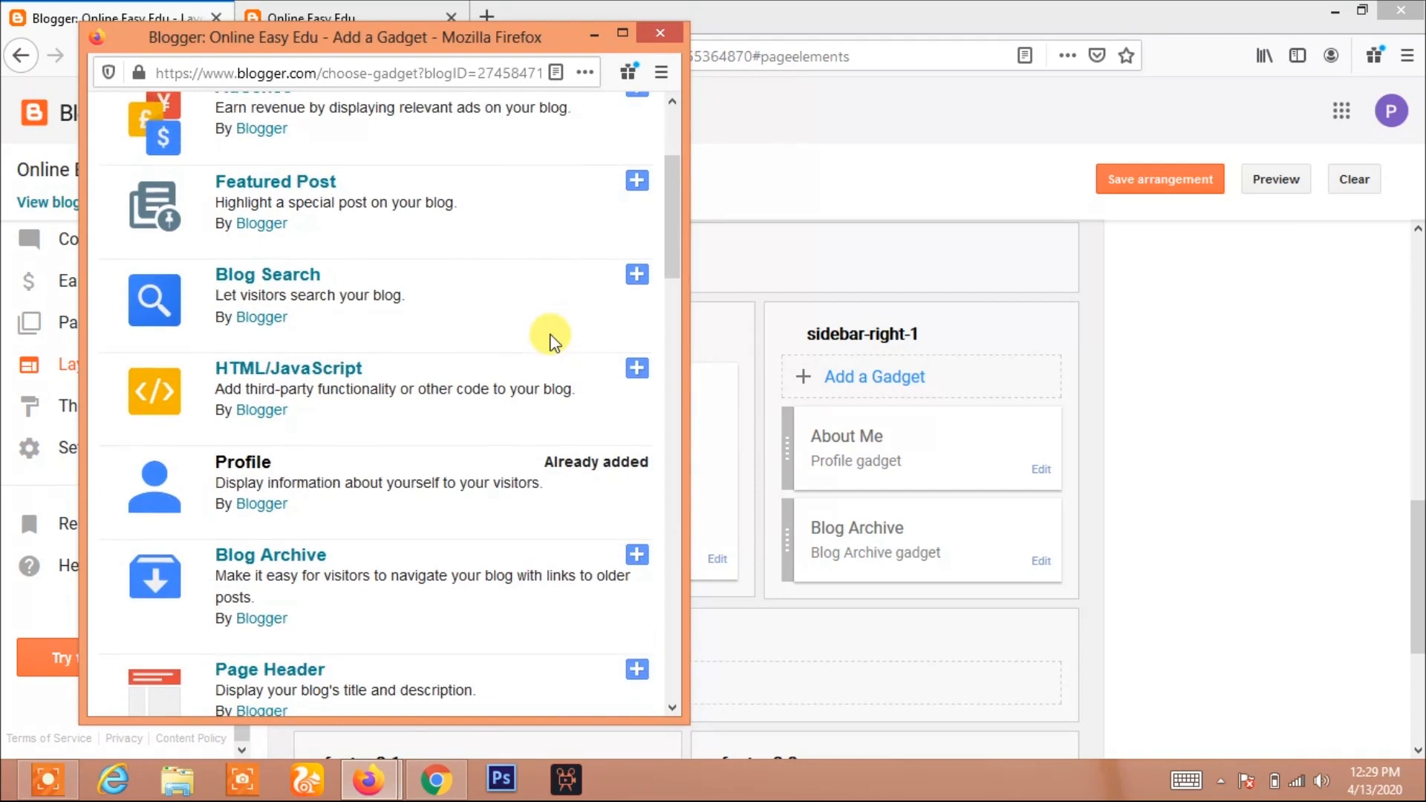
left_click(637, 181)
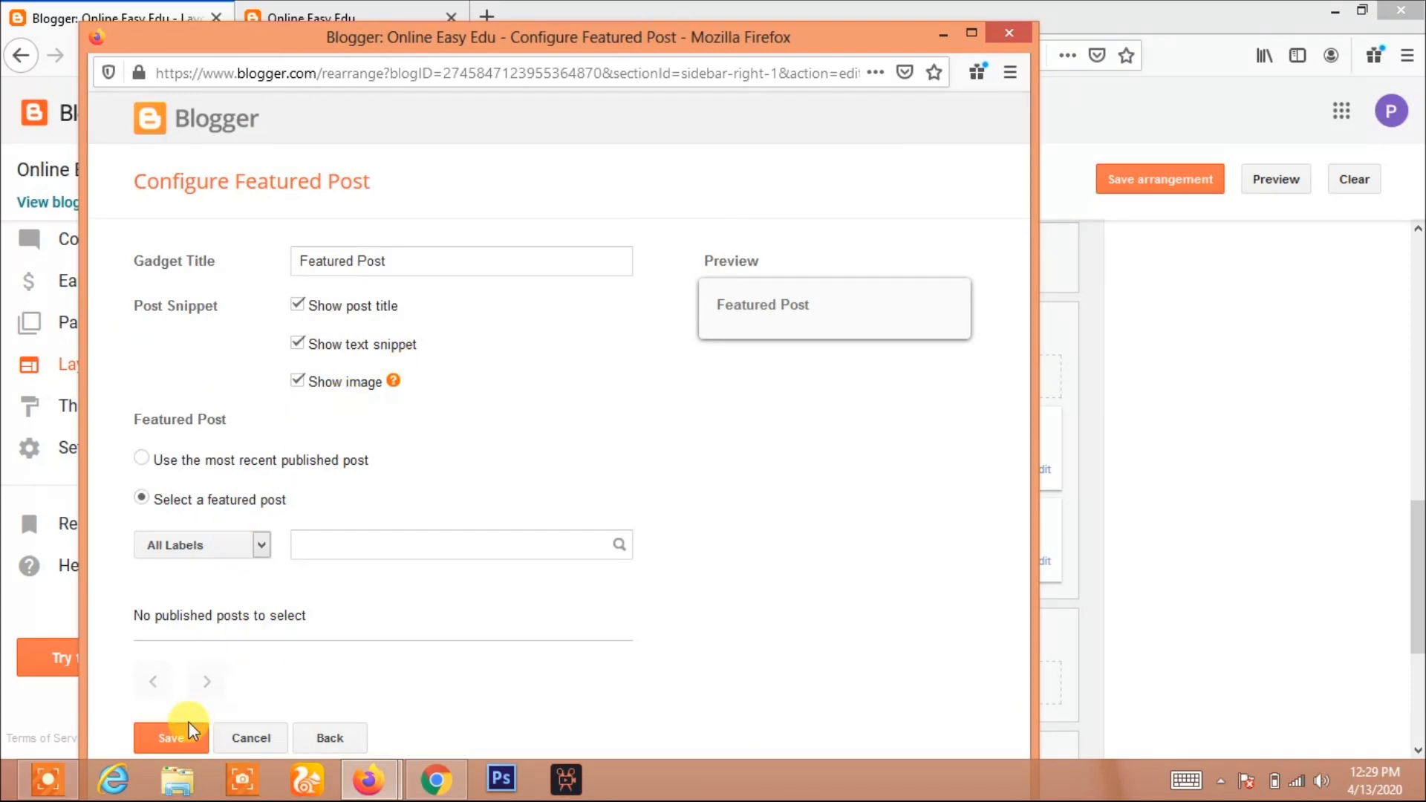
left_click(170, 738)
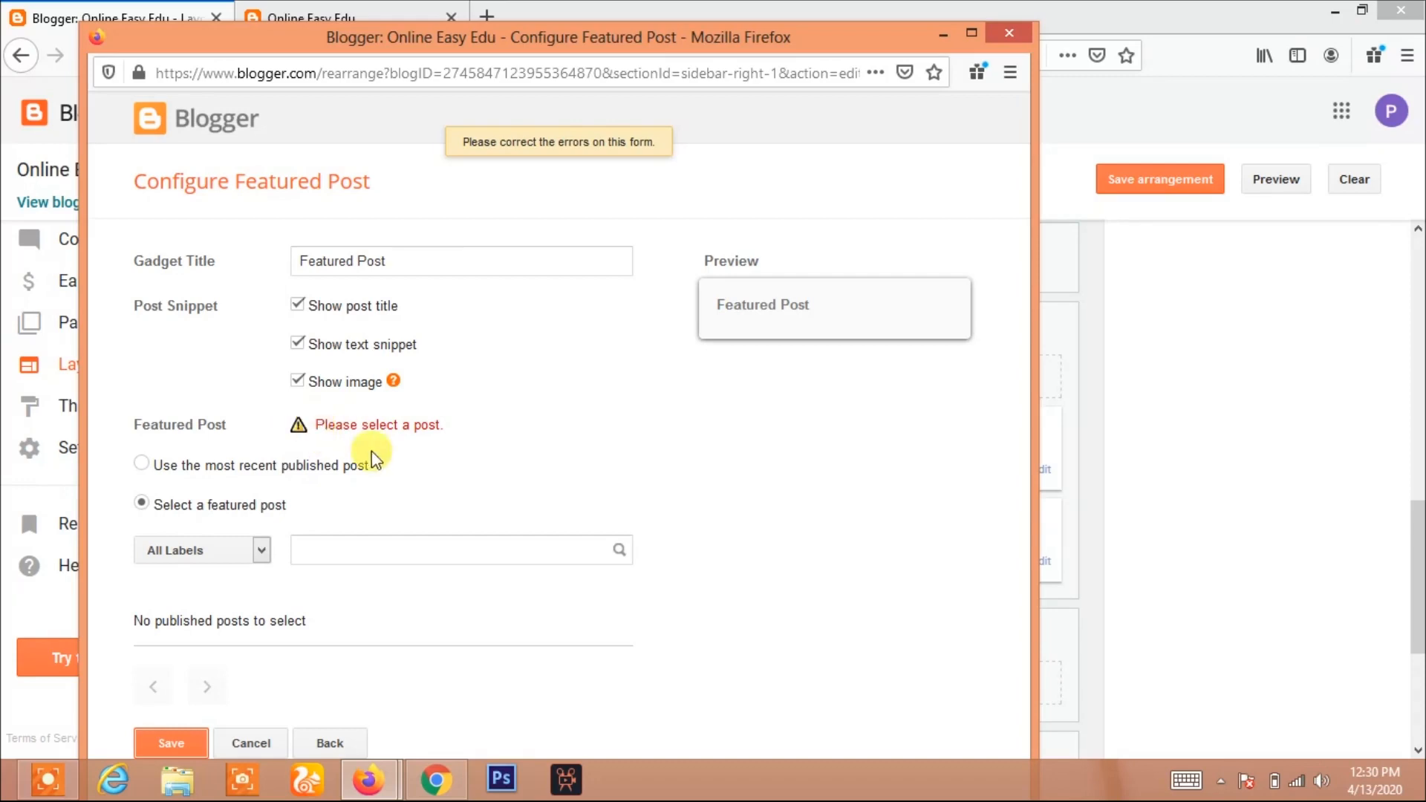
left_click(1018, 37)
Save the layout arrangement
scroll(786, 291, "up", 4)
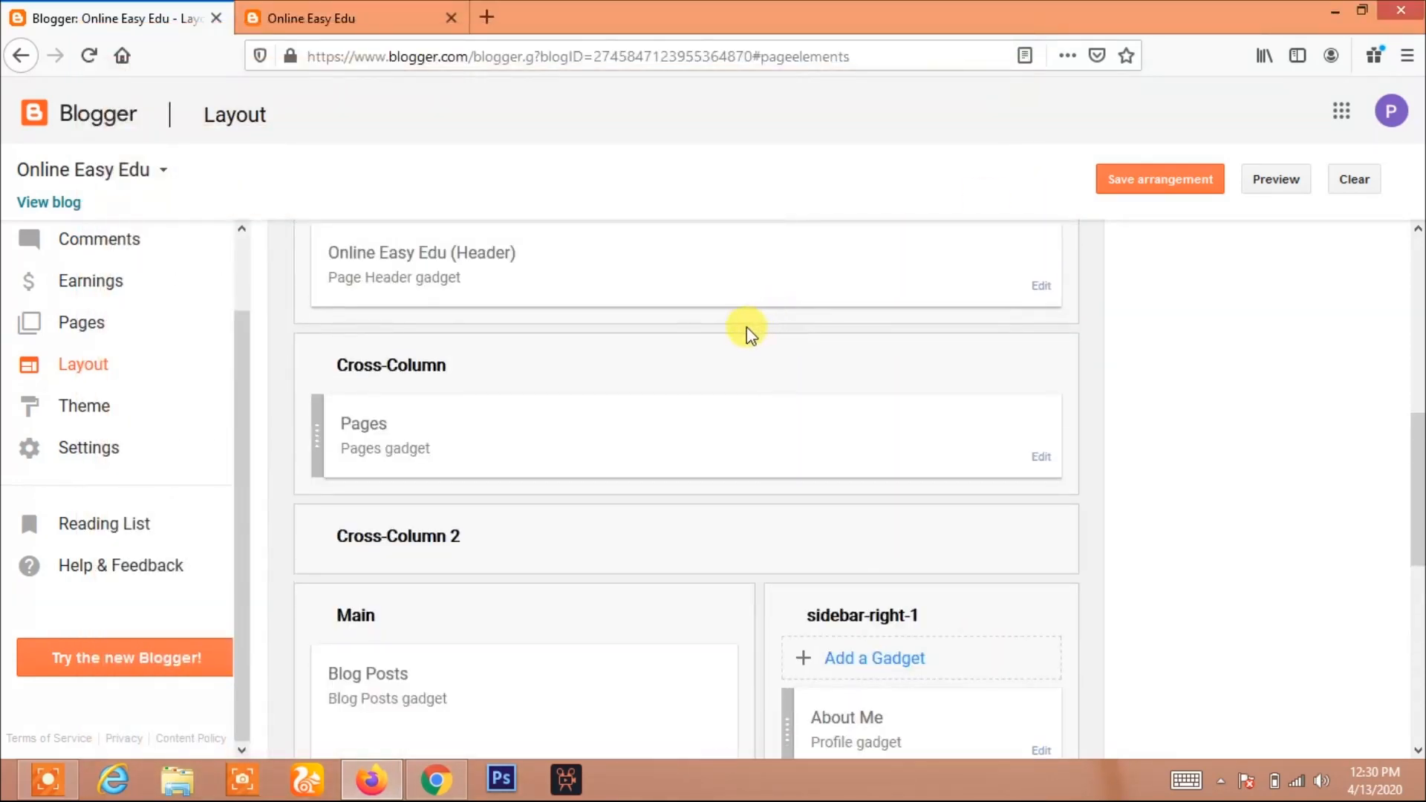
scroll(747, 328, "up", 3)
scroll(506, 279, "up", 2)
key("ctrl+Tab")
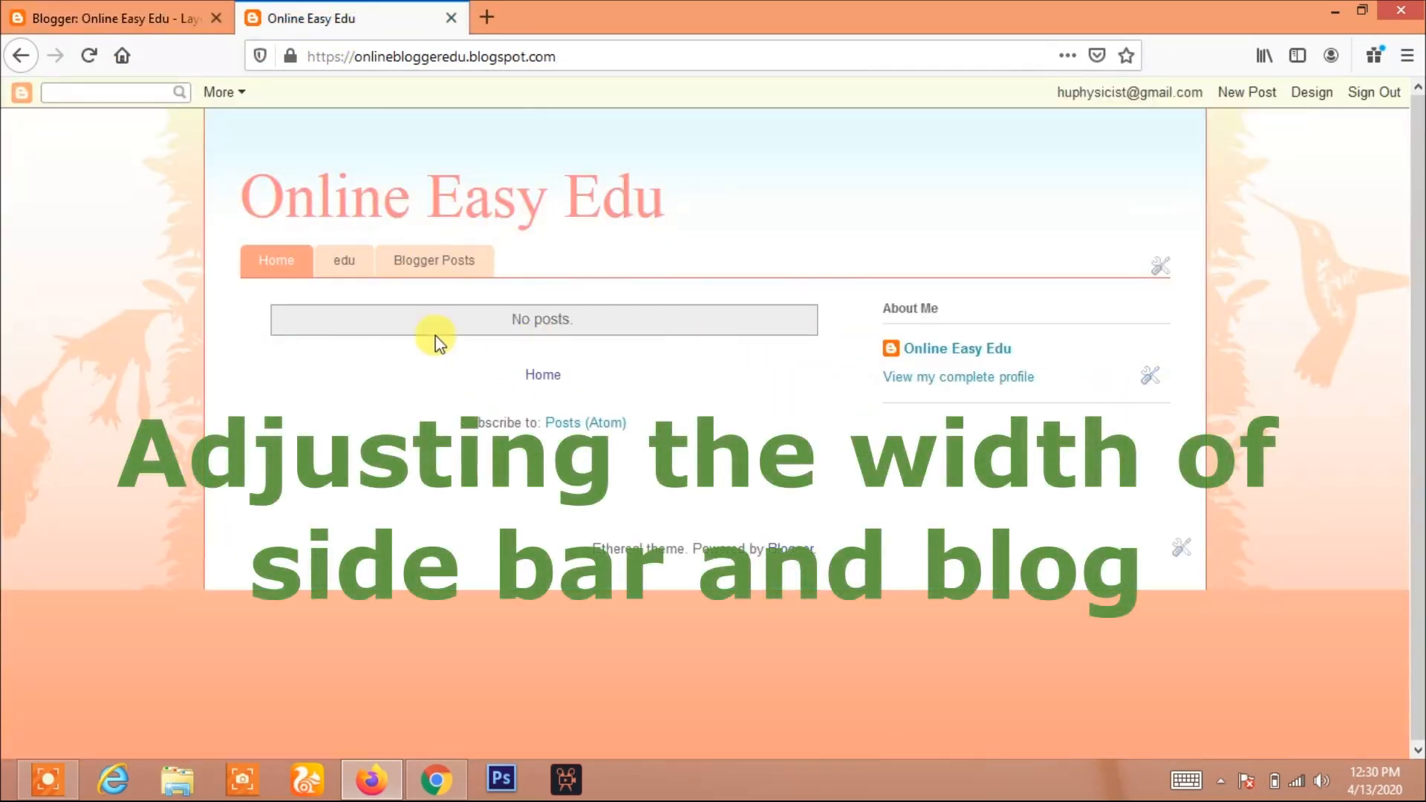
left_click(155, 12)
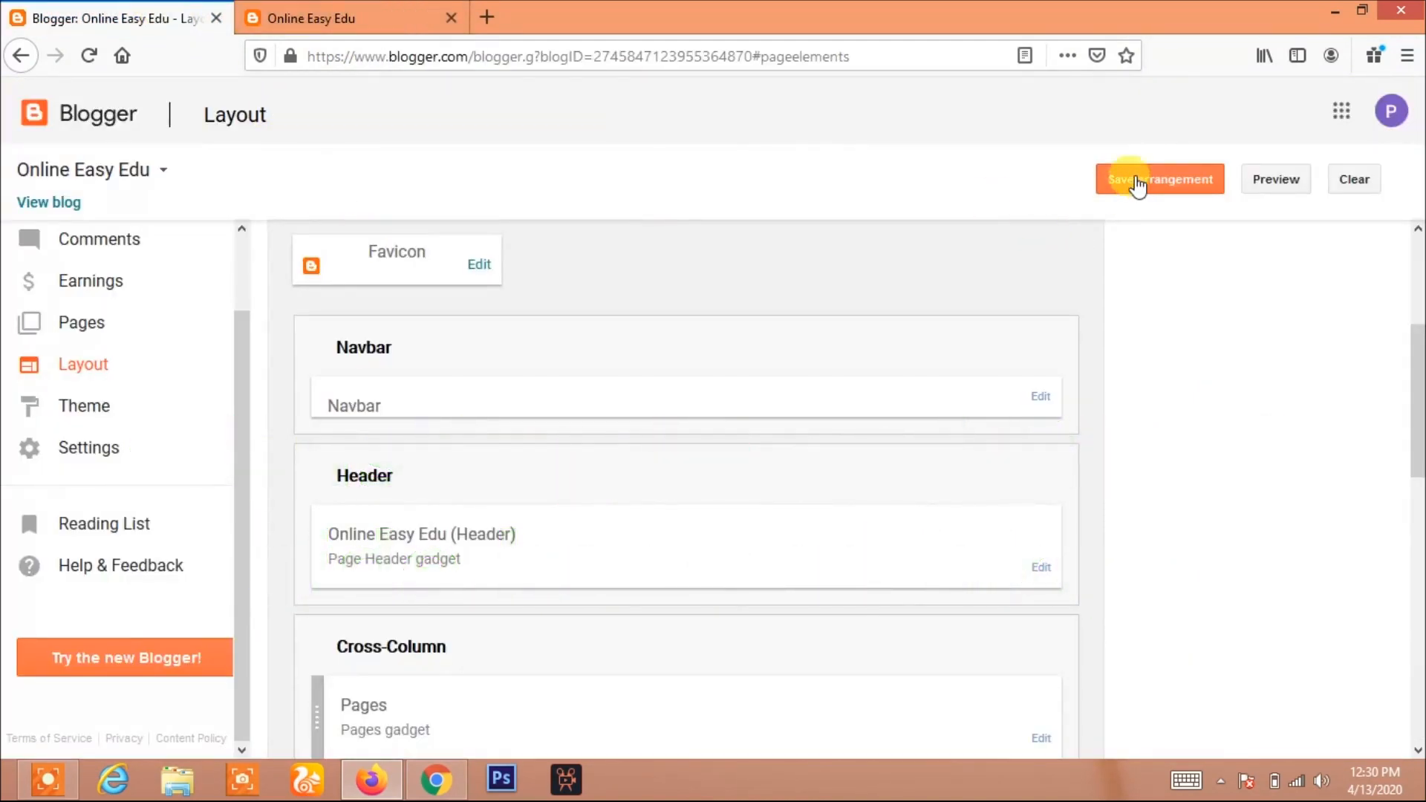
left_click(1145, 187)
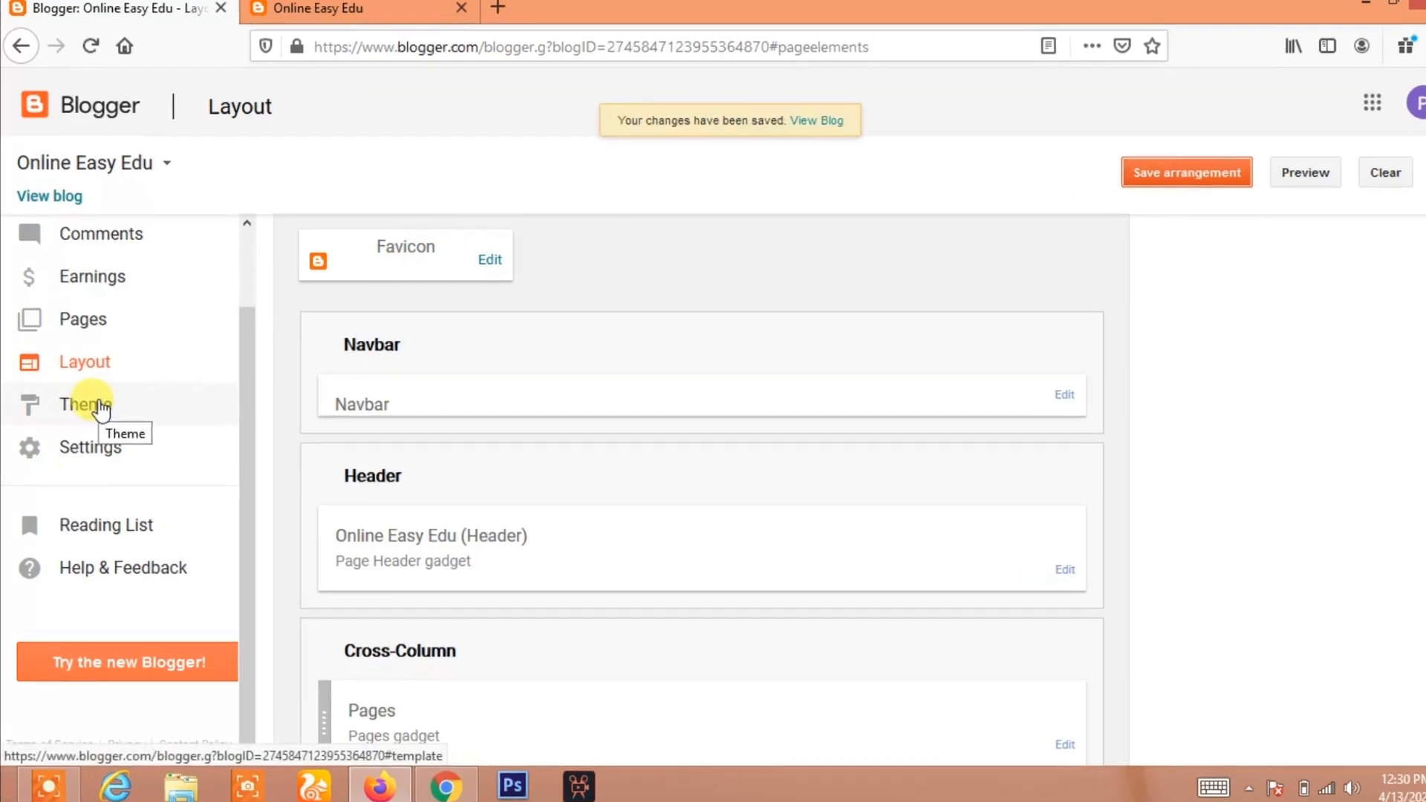
Customize the theme's widths, setting the entire blog to 1310 px and the right sidebar to 370 px, and apply to blog
left_click(99, 410)
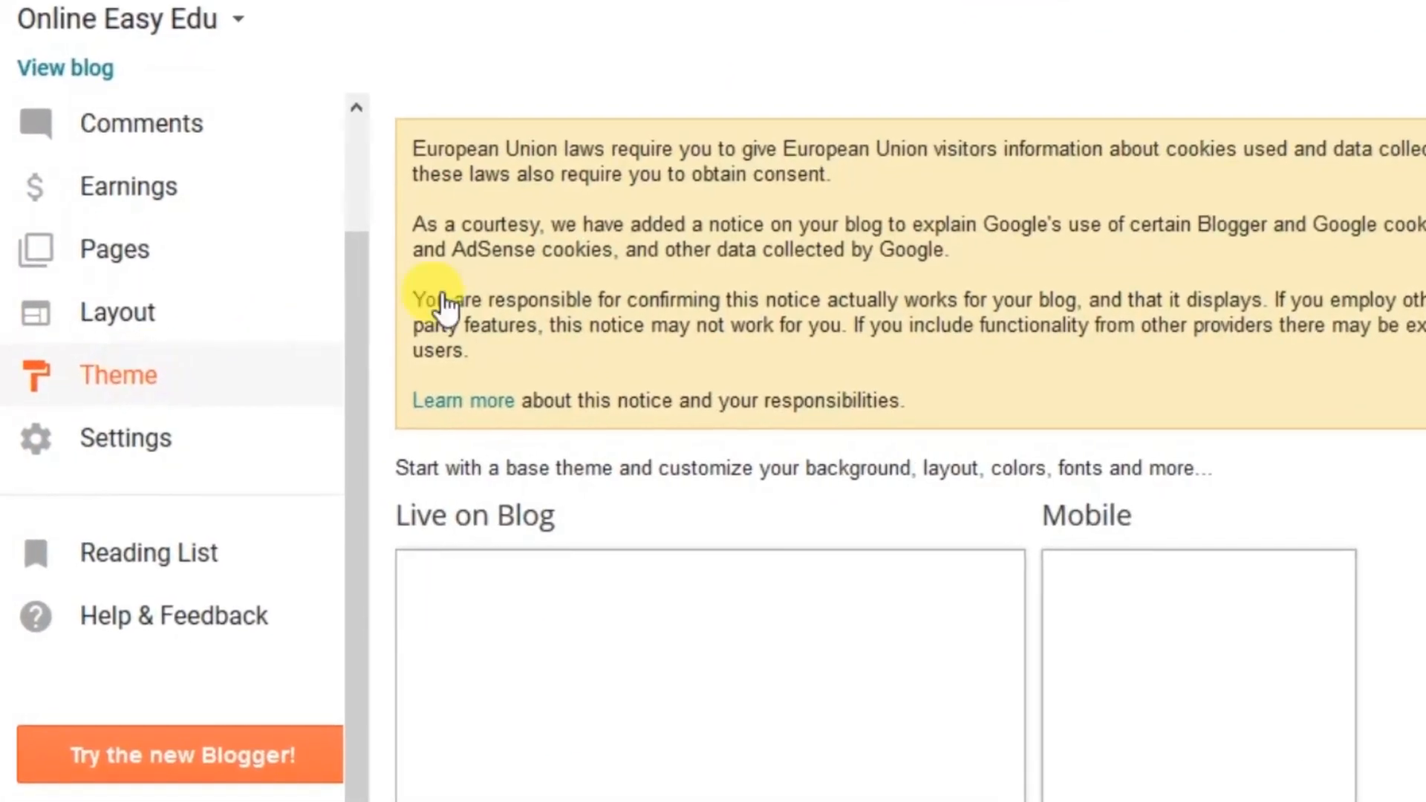
scroll(672, 245, "down", 4)
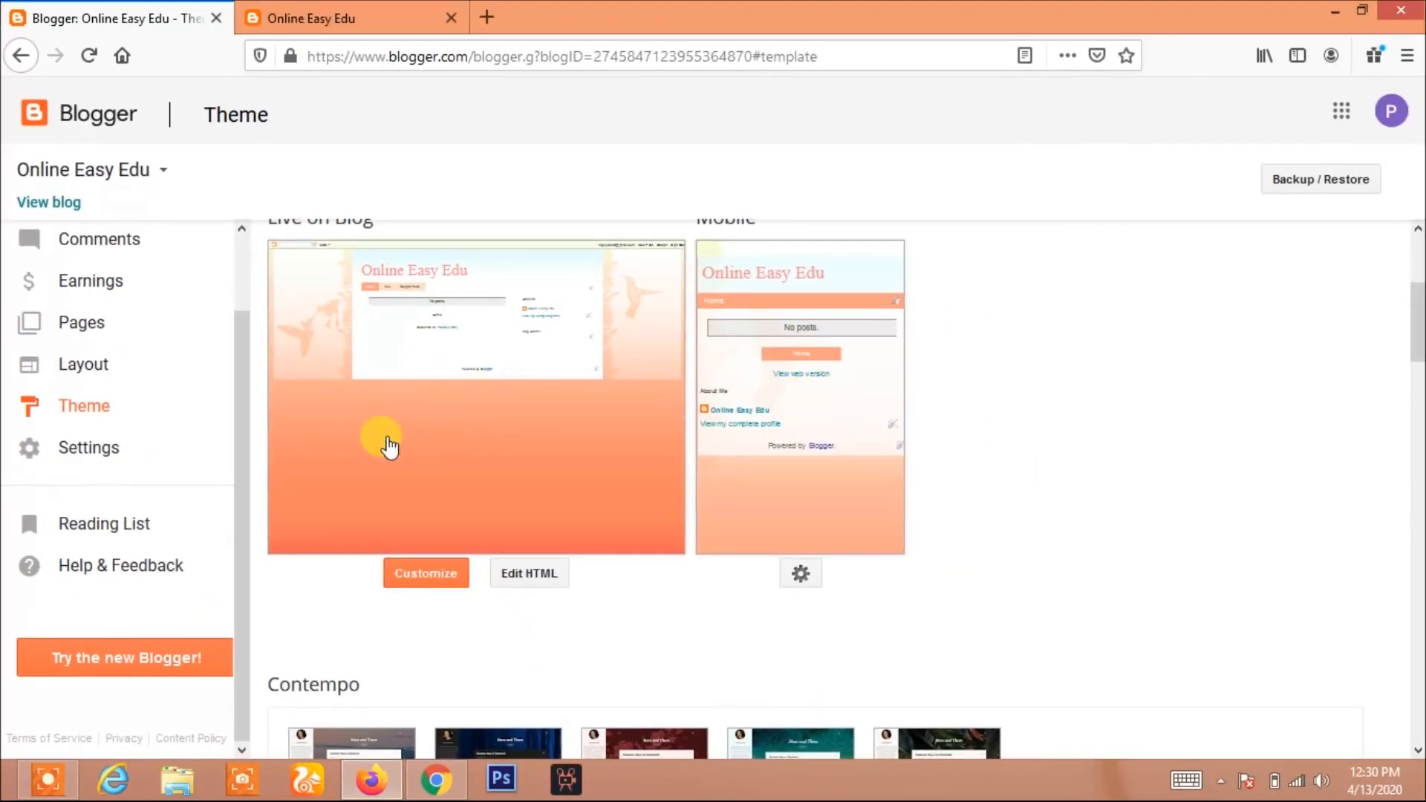
scroll(475, 422, "down", 3)
scroll(487, 414, "up", 3)
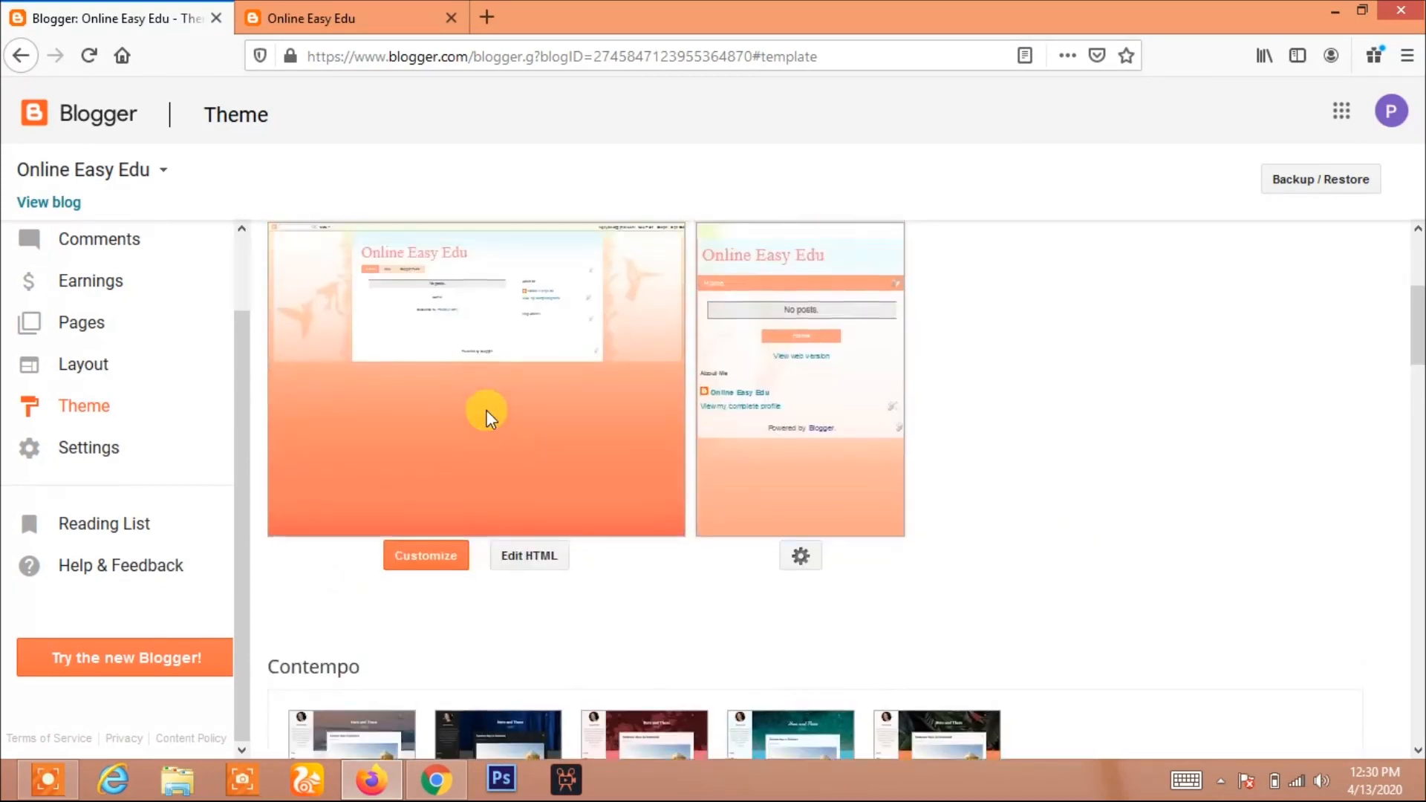
scroll(487, 409, "down", 7)
scroll(431, 394, "up", 7)
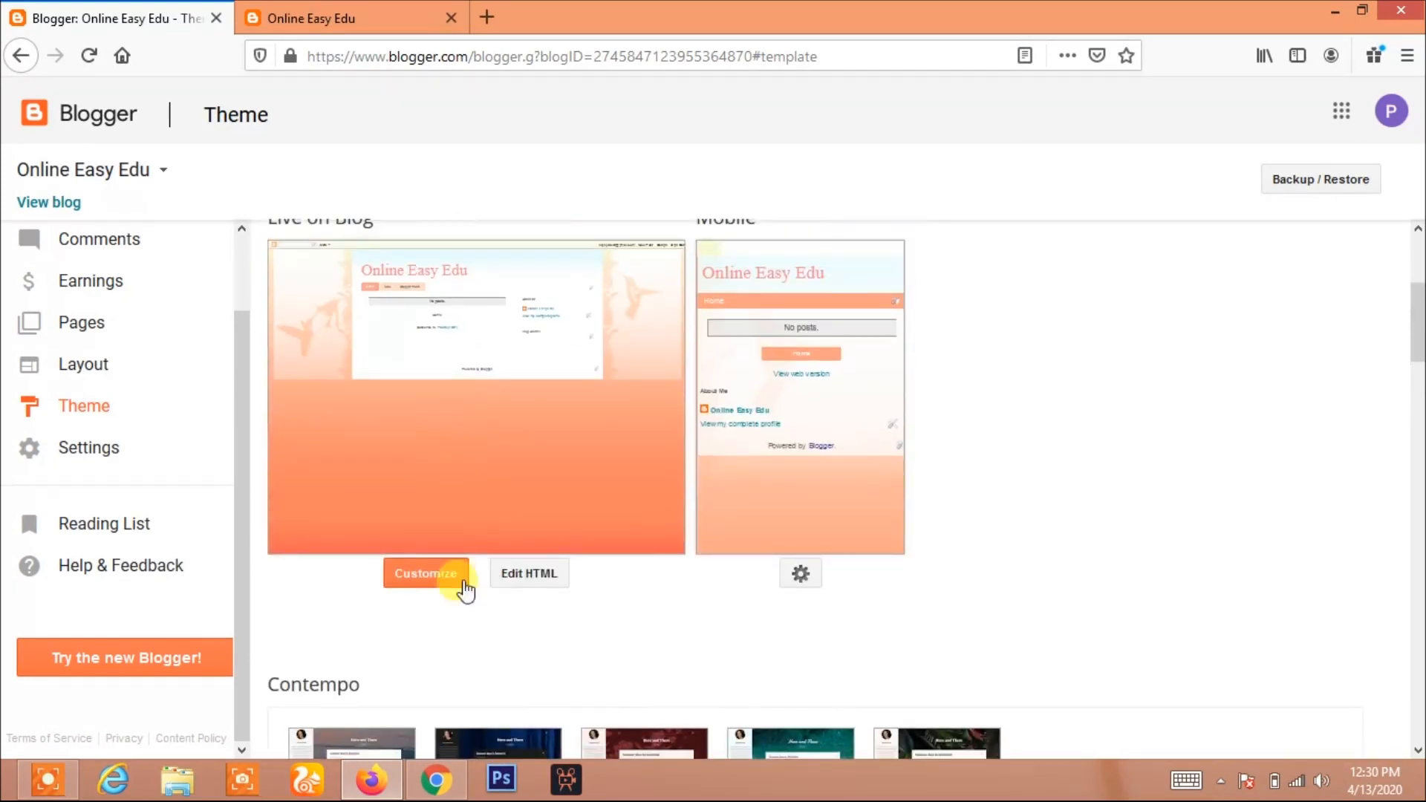
left_click(419, 577)
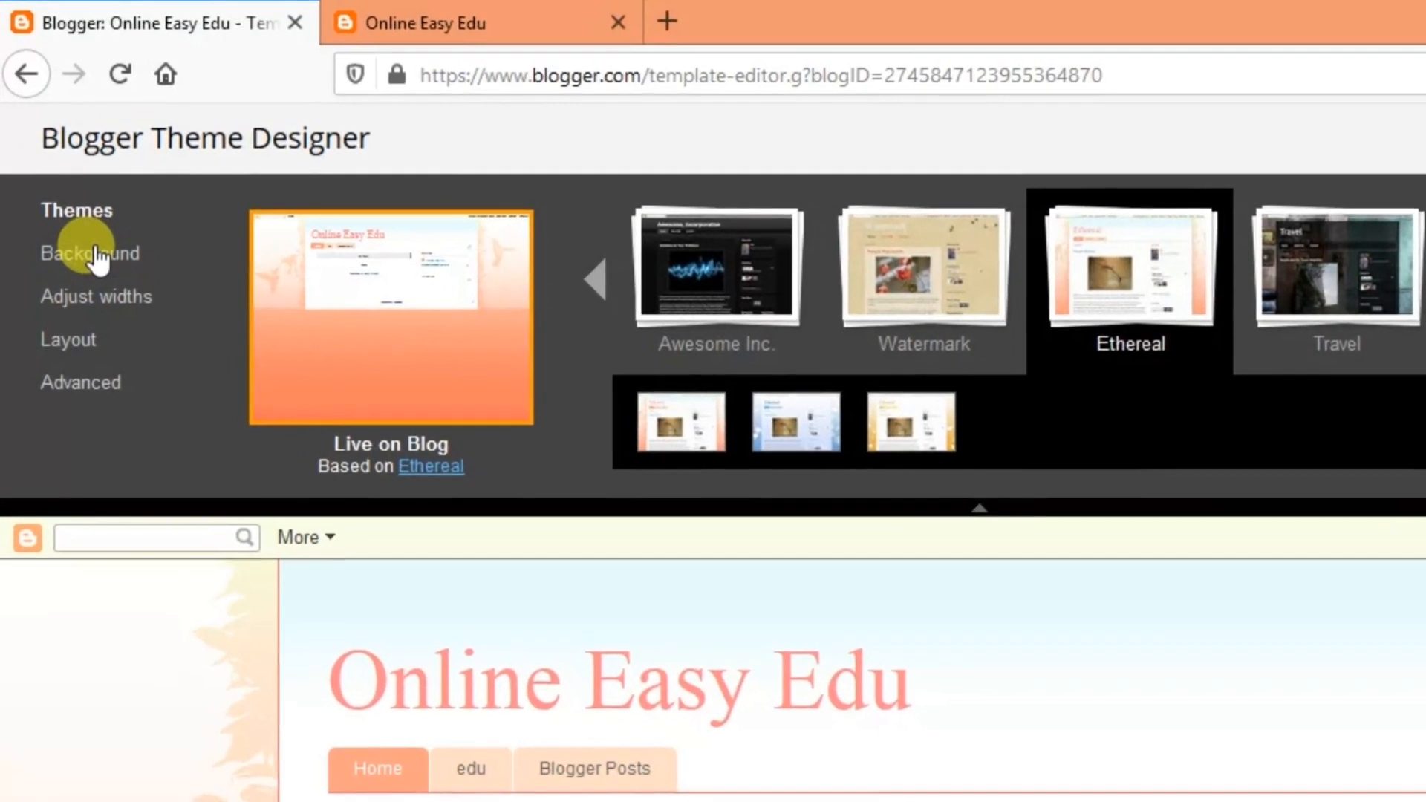
left_click(94, 254)
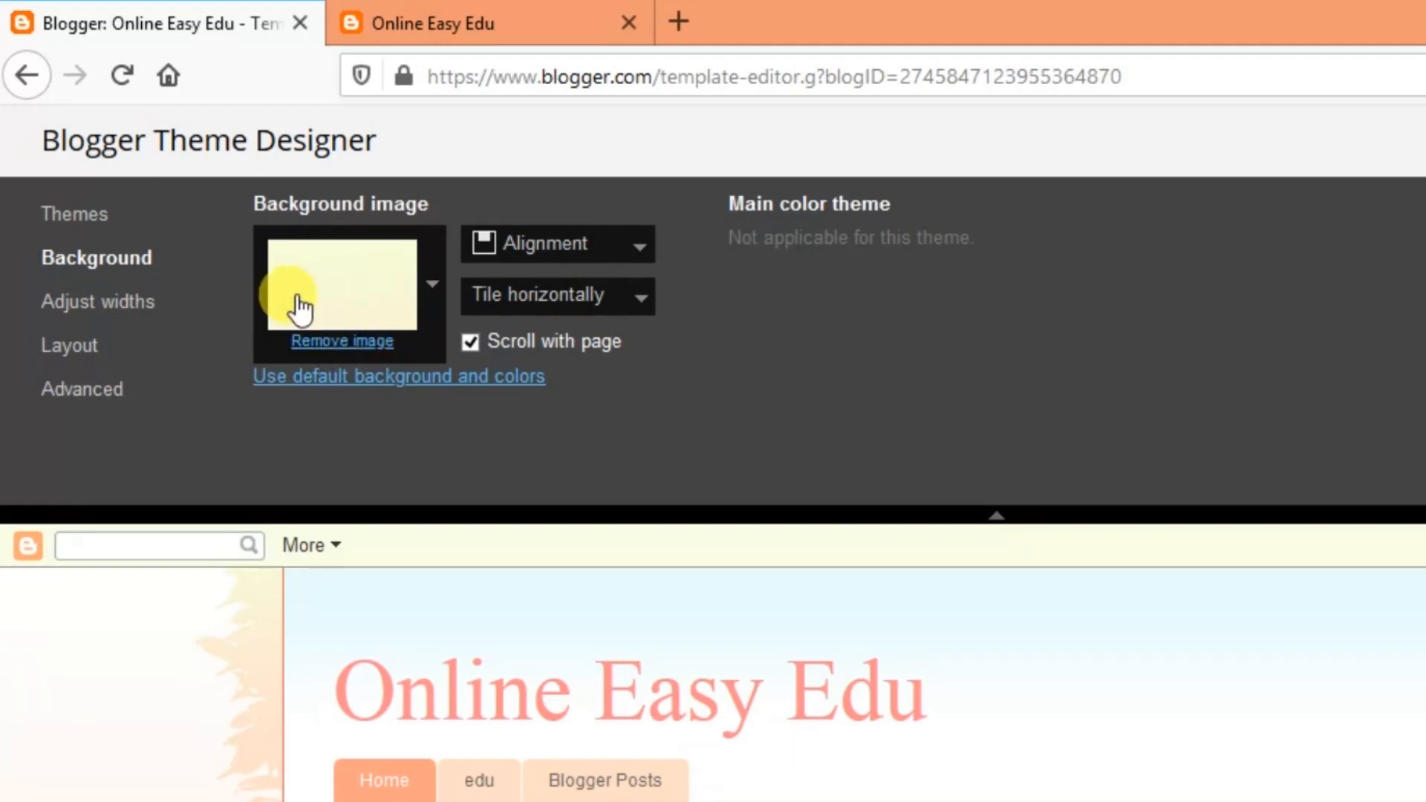
left_click(107, 305)
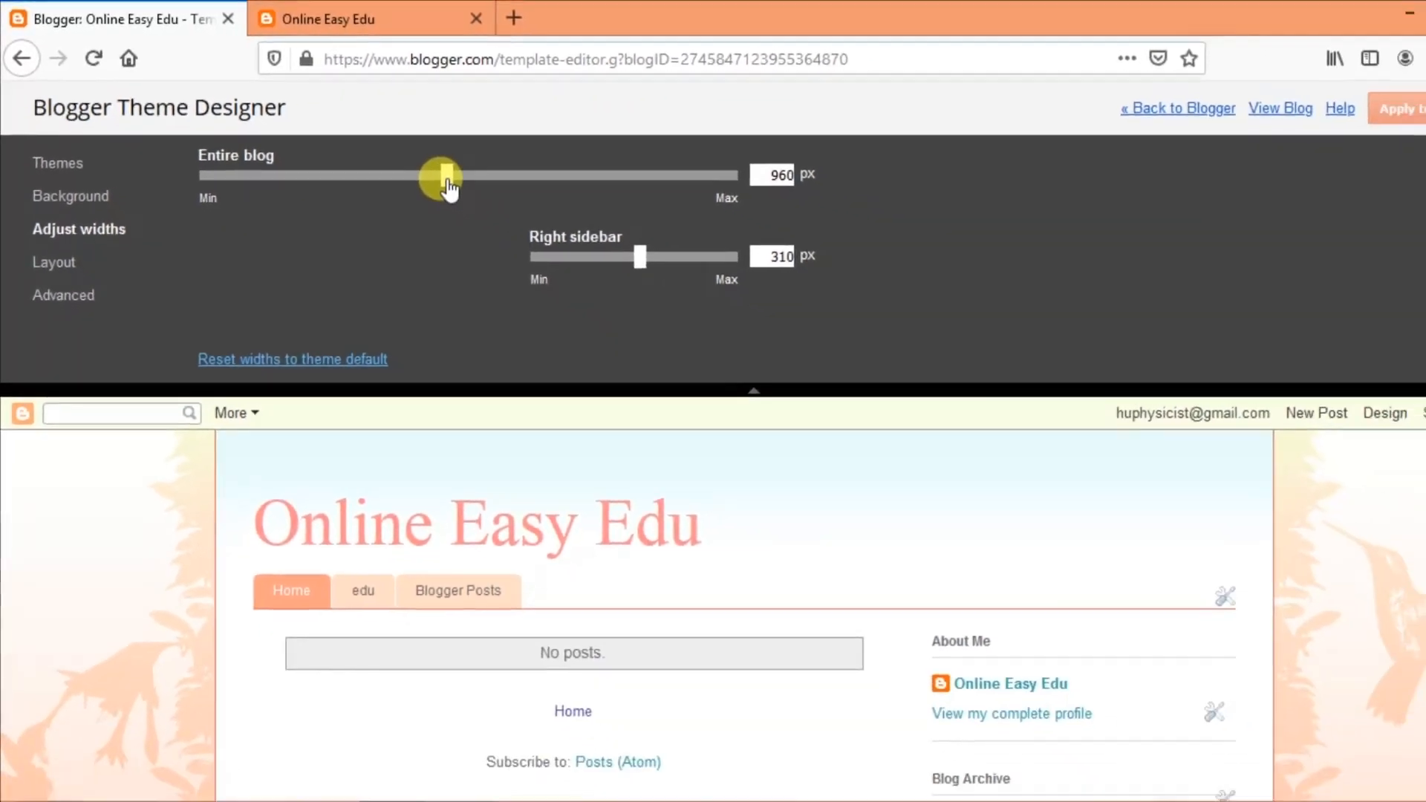
left_click_drag(447, 182, 607, 182)
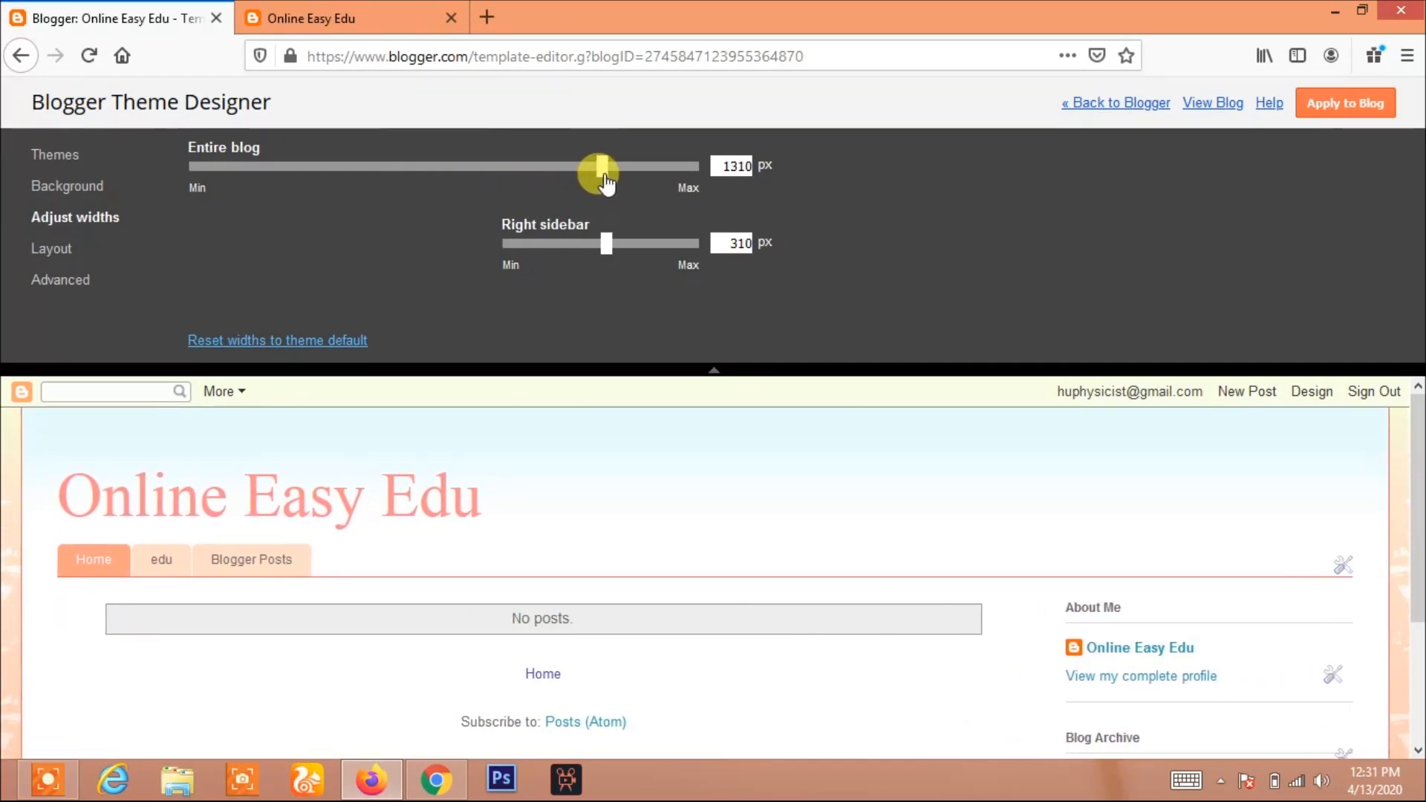
left_click_drag(615, 251, 637, 257)
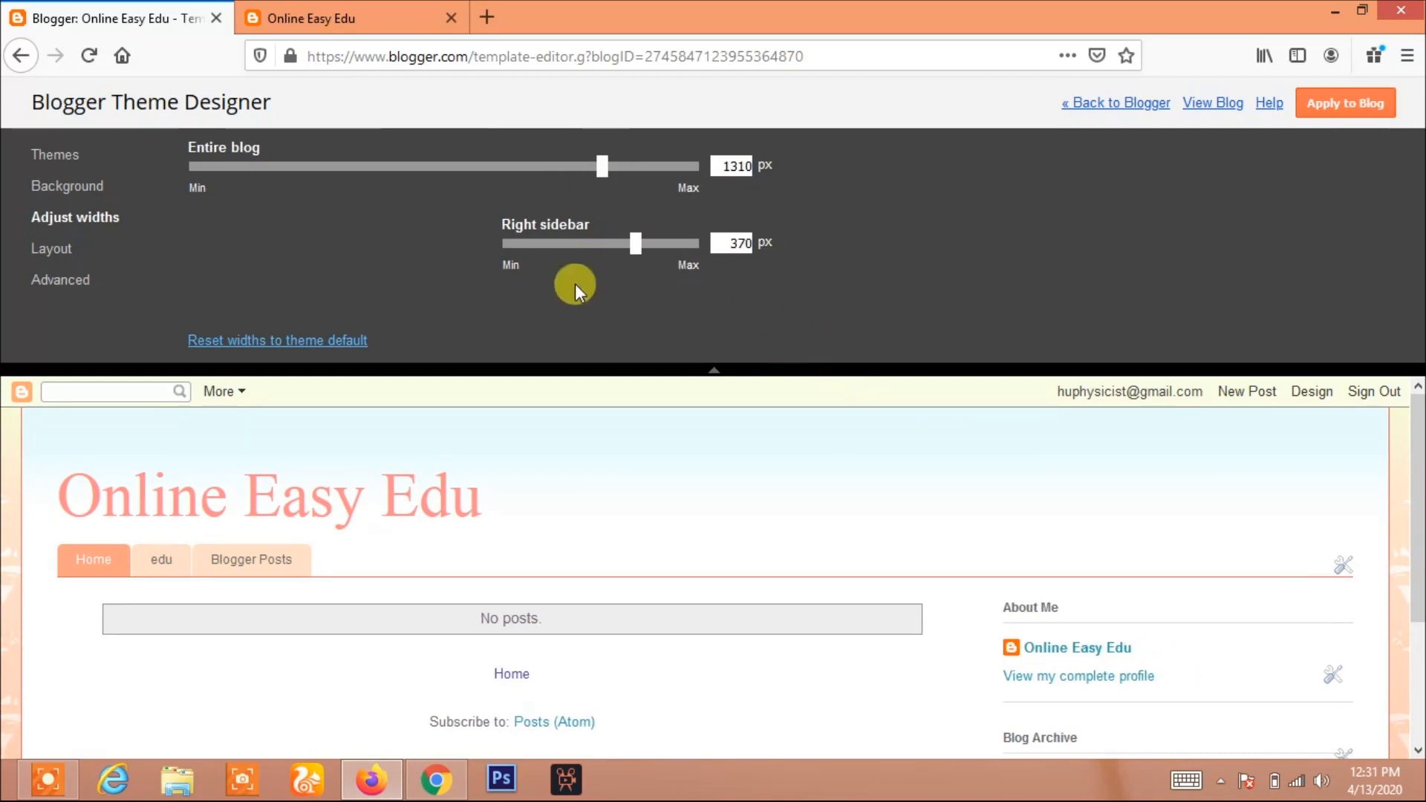
left_click(1337, 112)
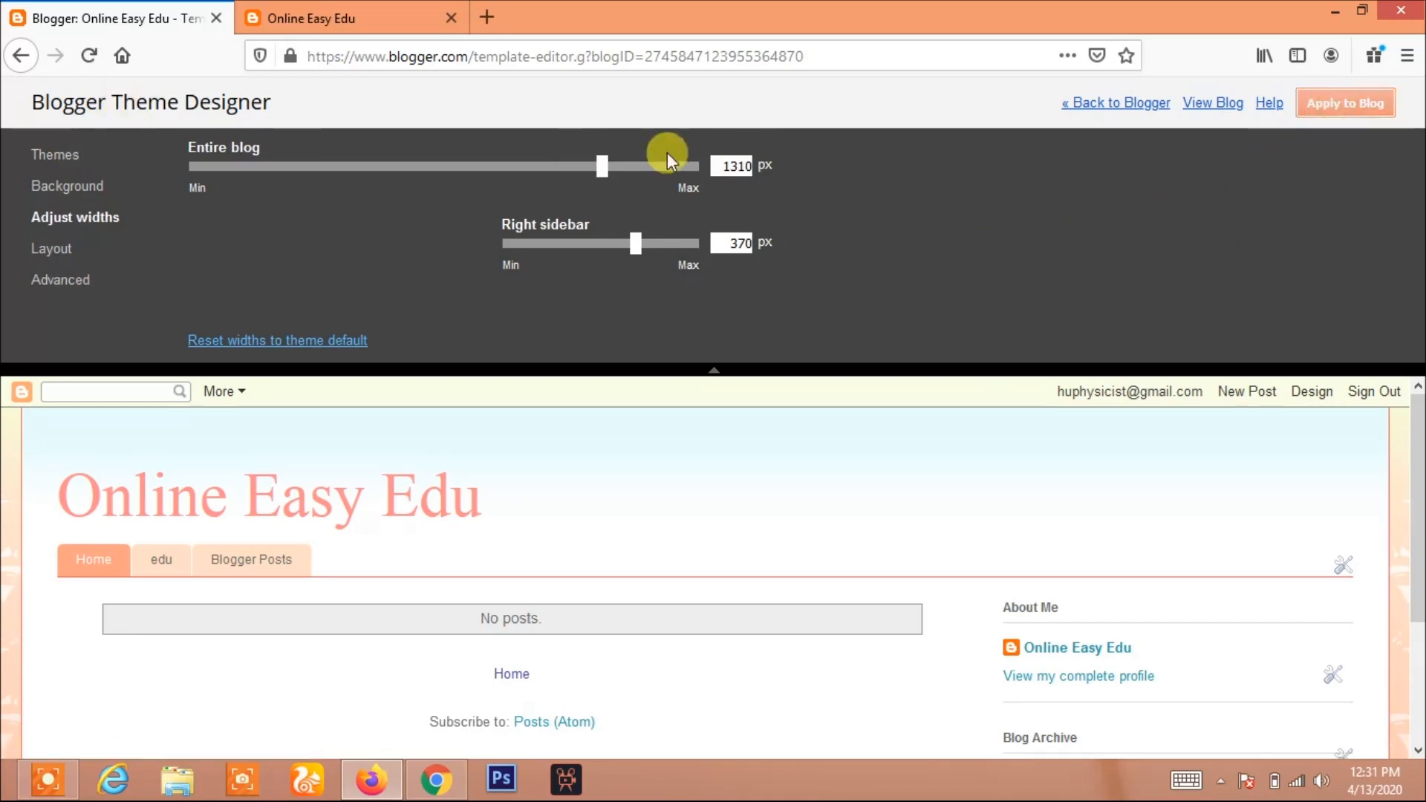
Return to Blogger and reload the live blog to check the new layout widths
left_click(1120, 106)
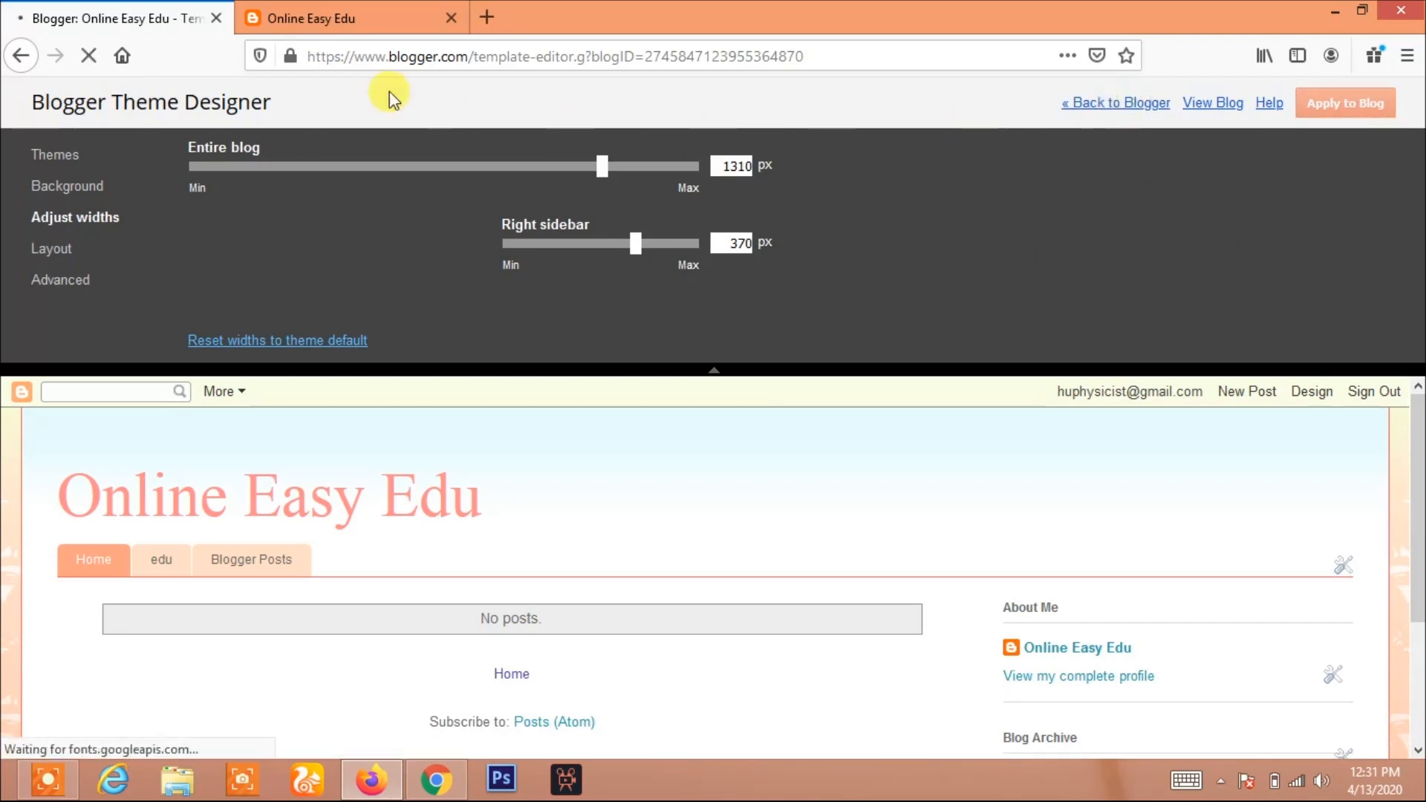
left_click(330, 13)
left_click(89, 56)
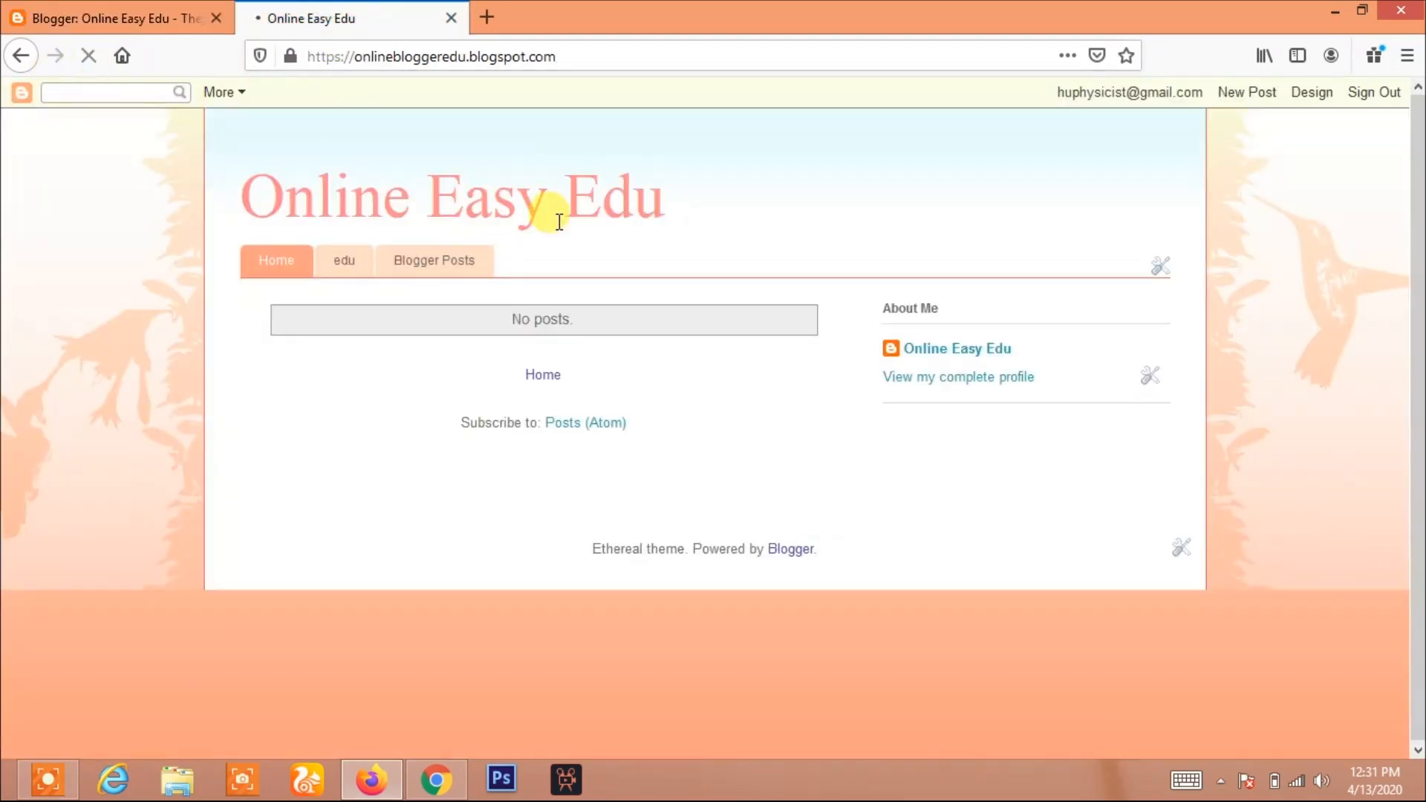